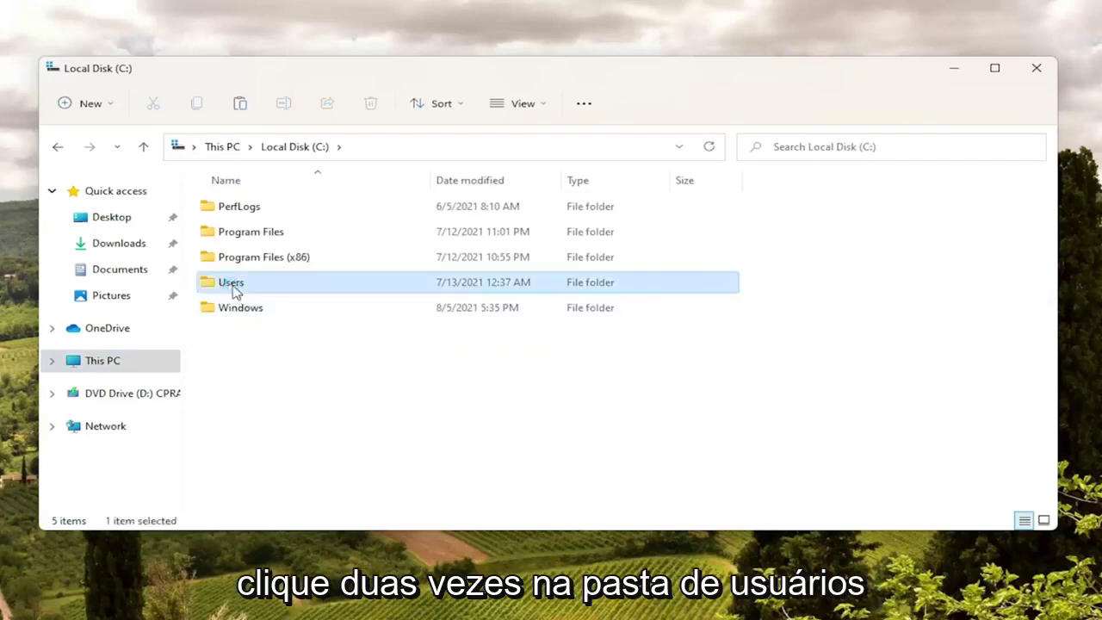
Open the Computer User folder under Users on drive C: and make hidden items visible.
double_click(231, 285)
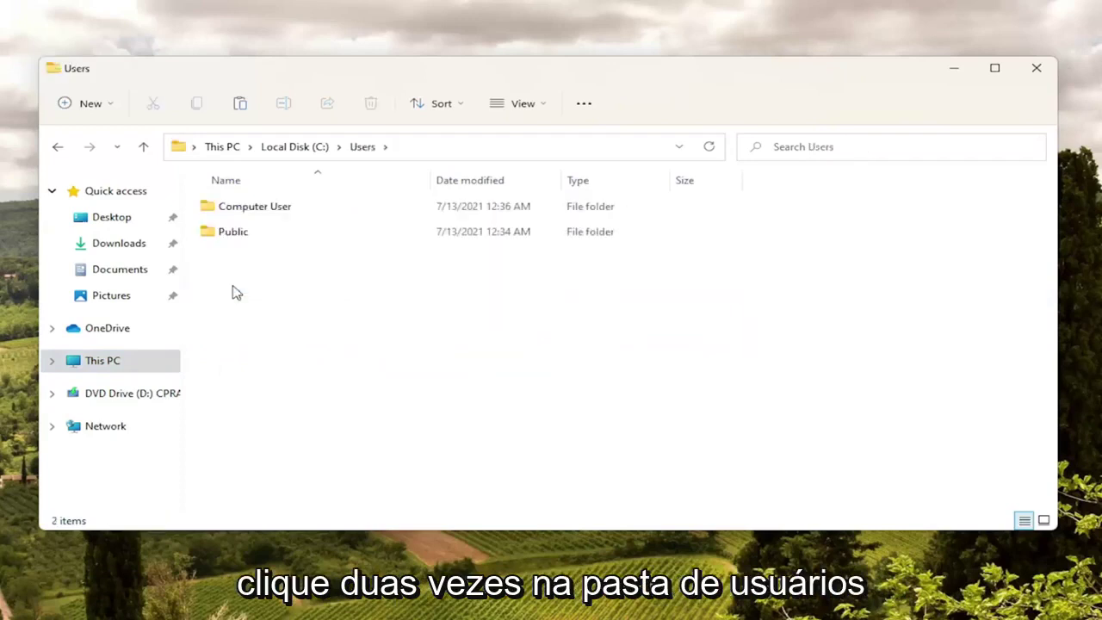
double_click(270, 213)
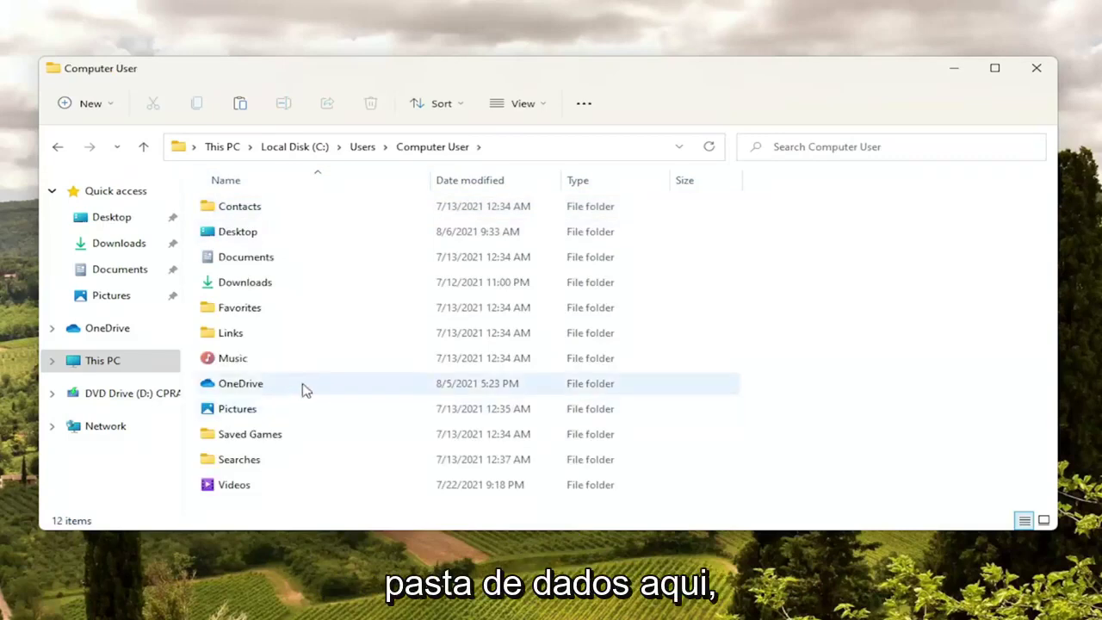
click(522, 103)
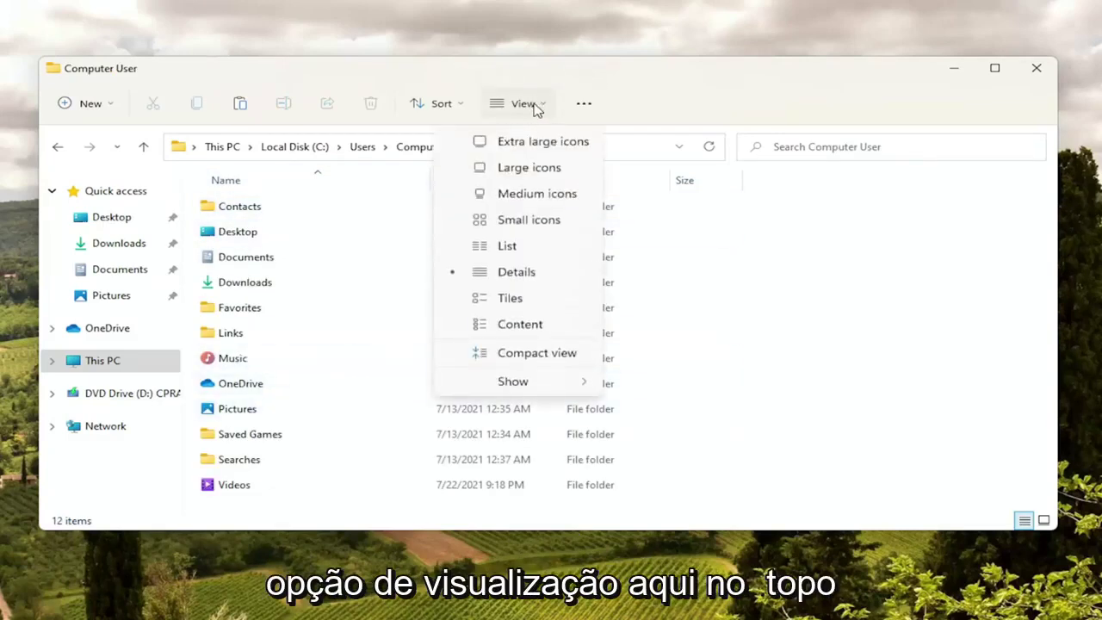
mouse_move(527, 384)
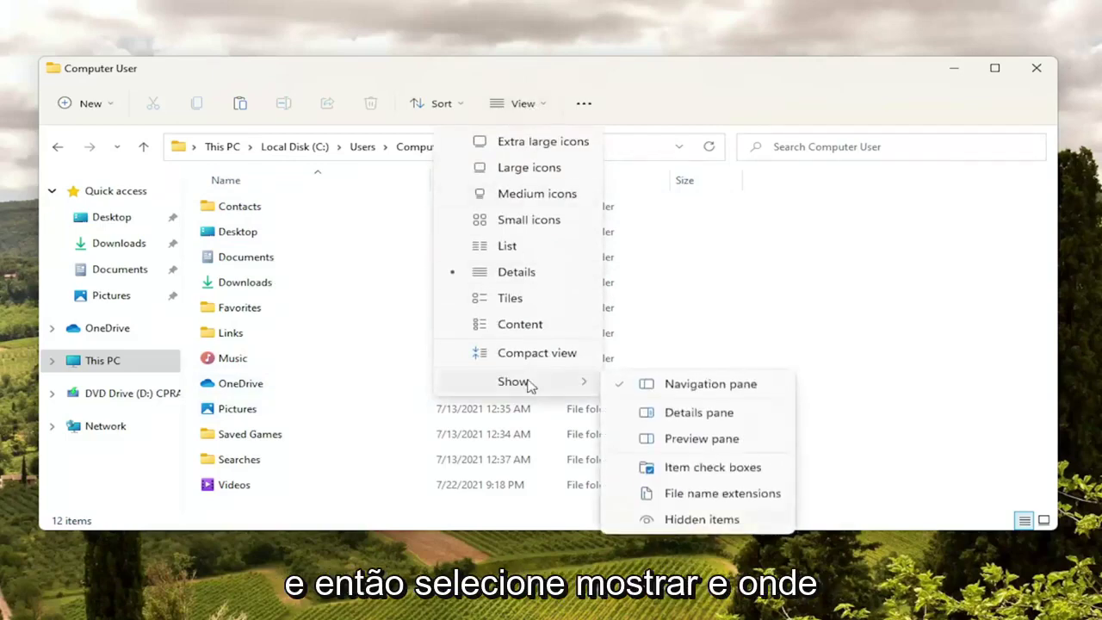
click(664, 523)
Go to the Packages folder inside AppData\Local of the user profile.
click(235, 209)
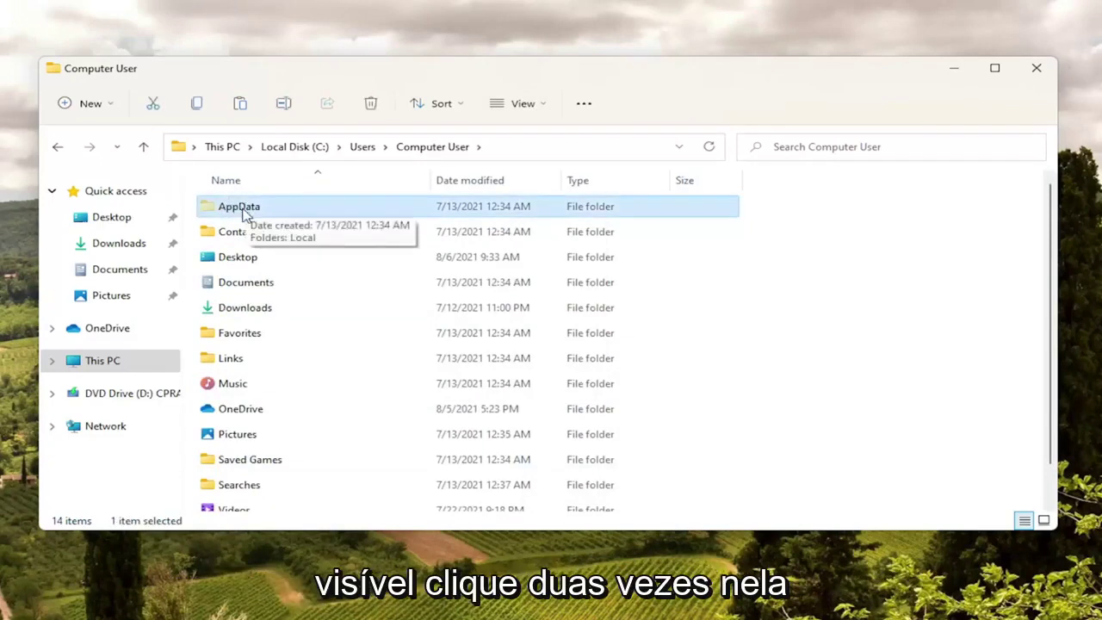
double_click(243, 214)
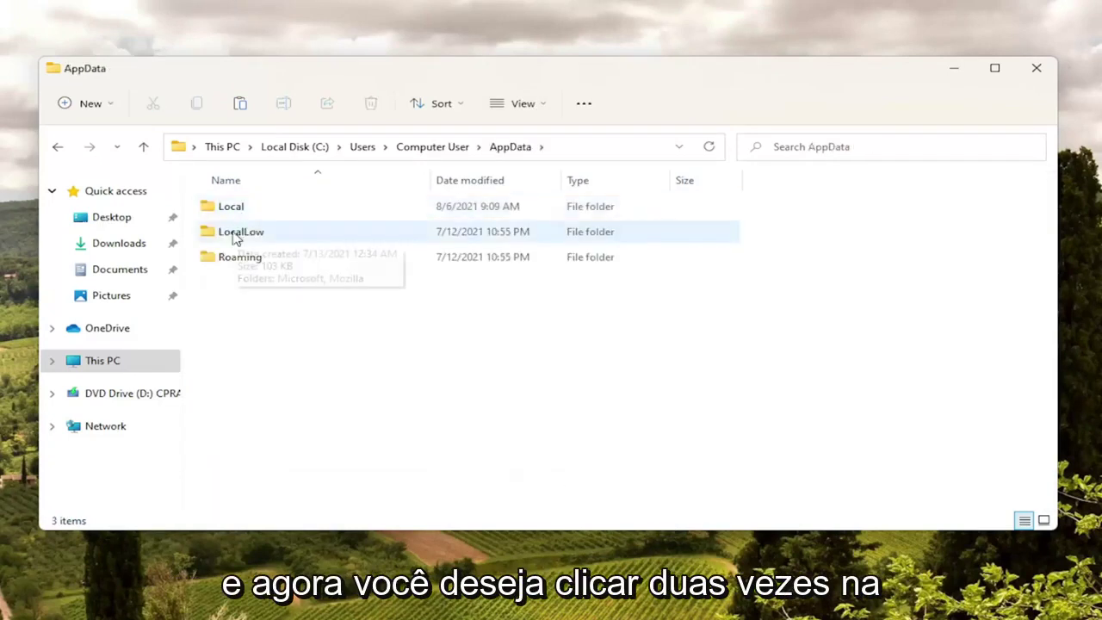
double_click(233, 210)
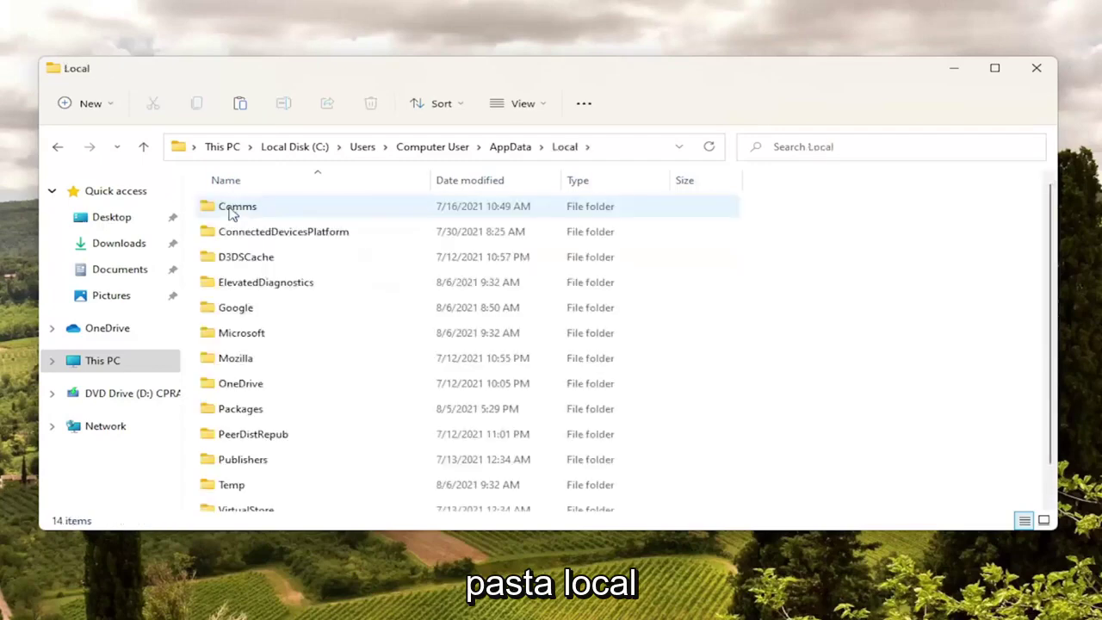
double_click(249, 416)
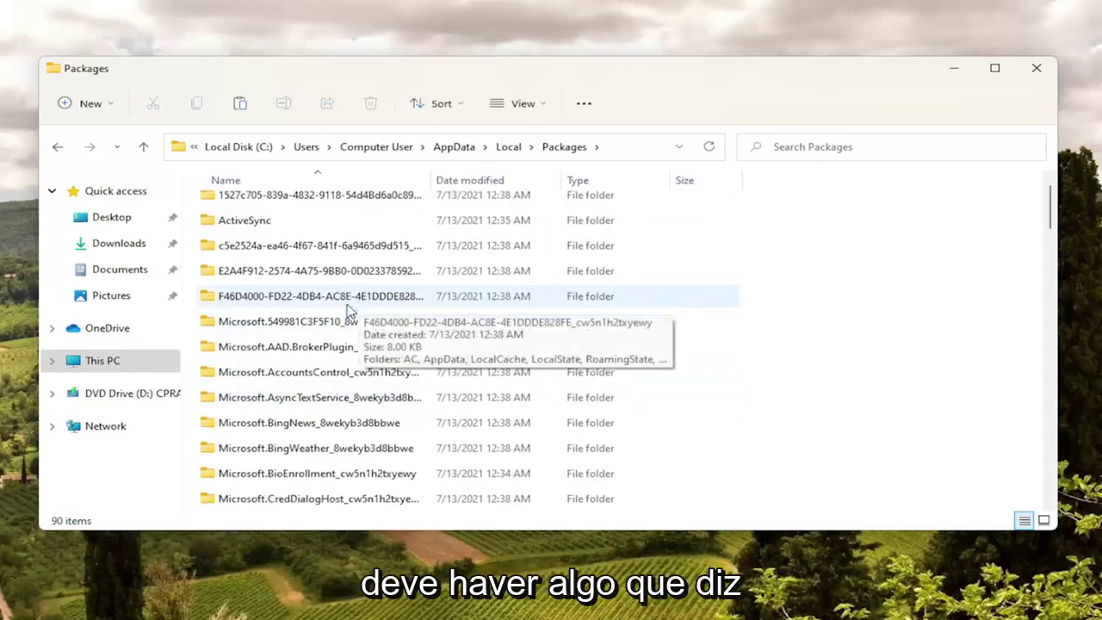
Delete the Microsoft.MicrosoftEdge_8wekyb3d8bbwe folder from Packages and close the folder window.
scroll(352, 311, down, 3)
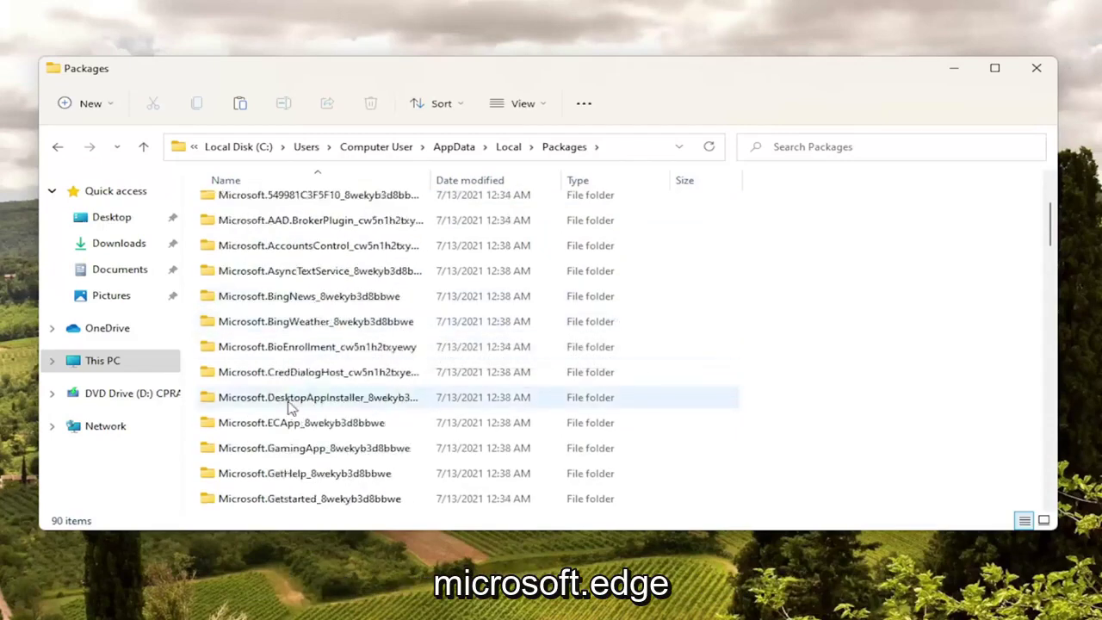
scroll(362, 288, up, 2)
scroll(357, 319, down, 1)
scroll(353, 348, down, 3)
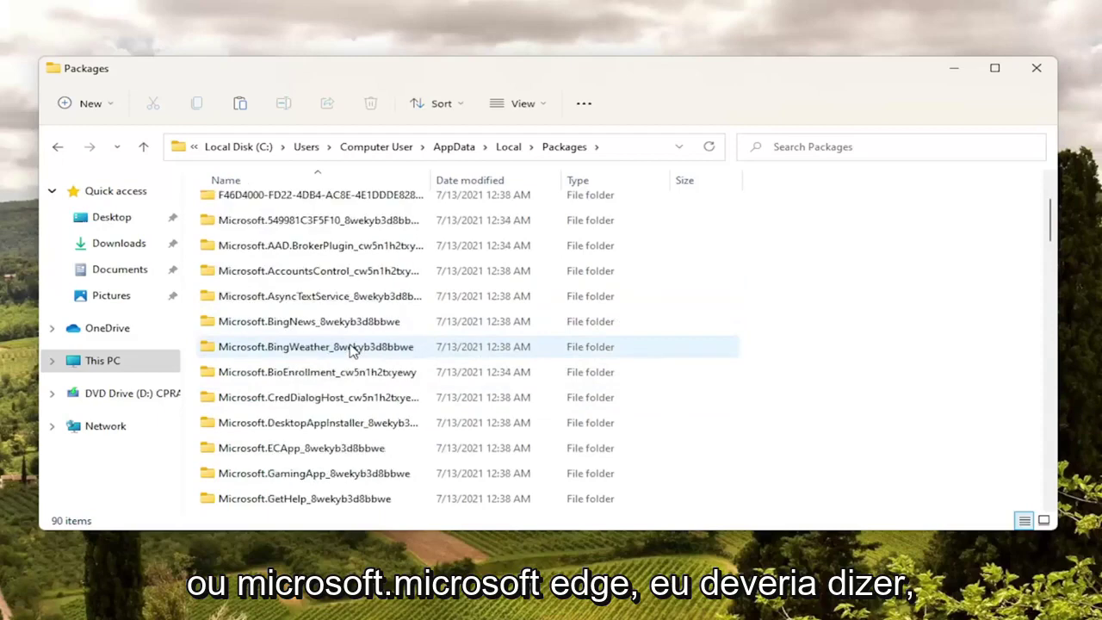
scroll(354, 346, down, 1)
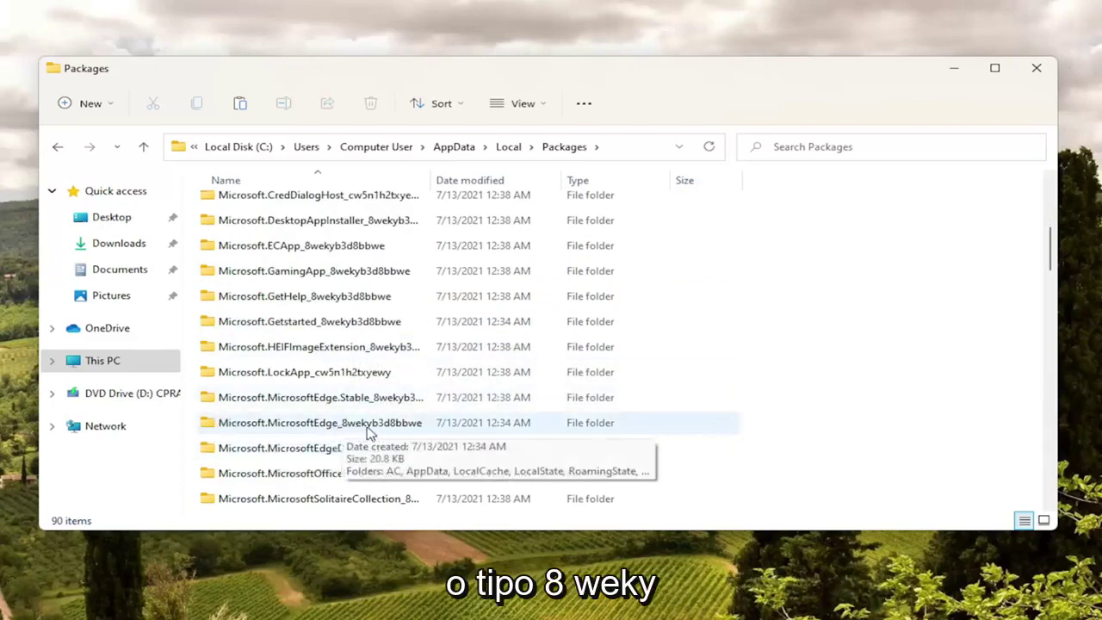
click(355, 428)
scroll(307, 430, up, 1)
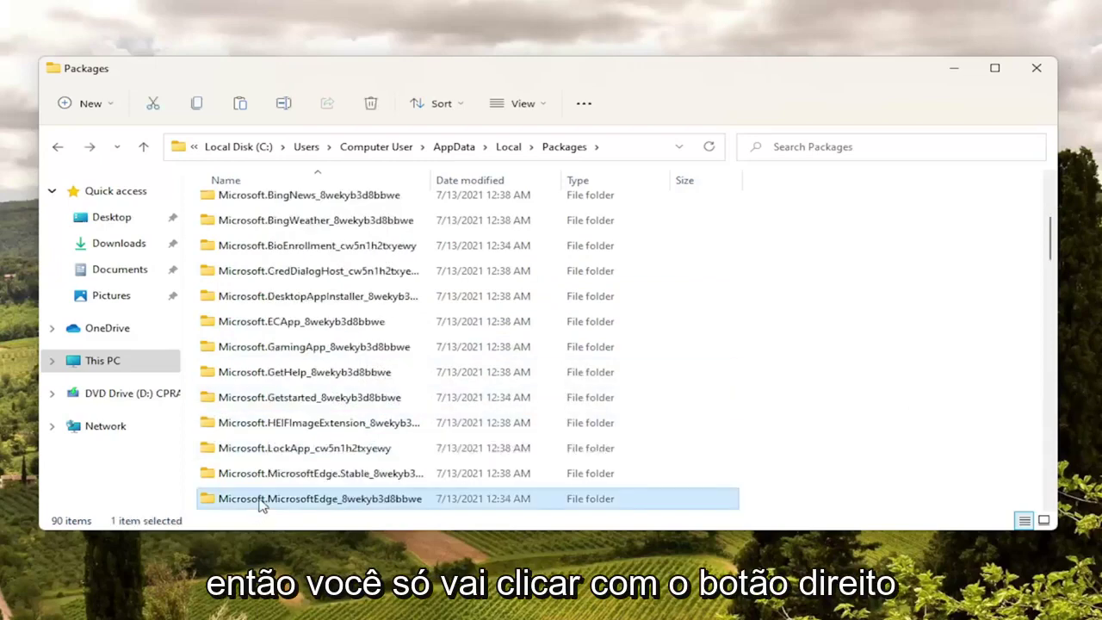
right_click(263, 501)
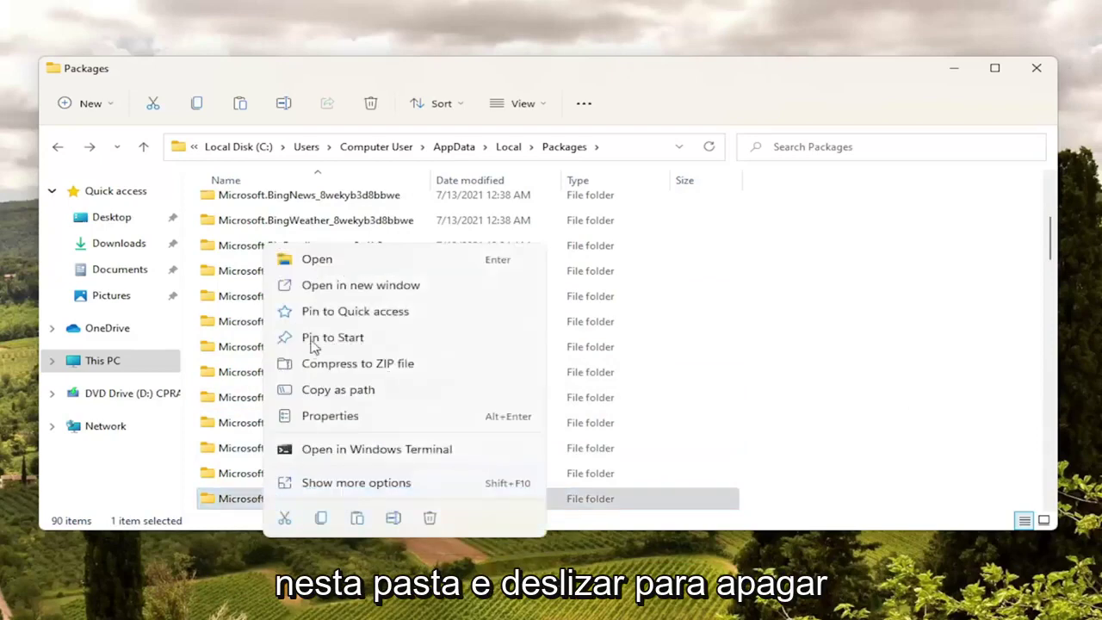
click(429, 520)
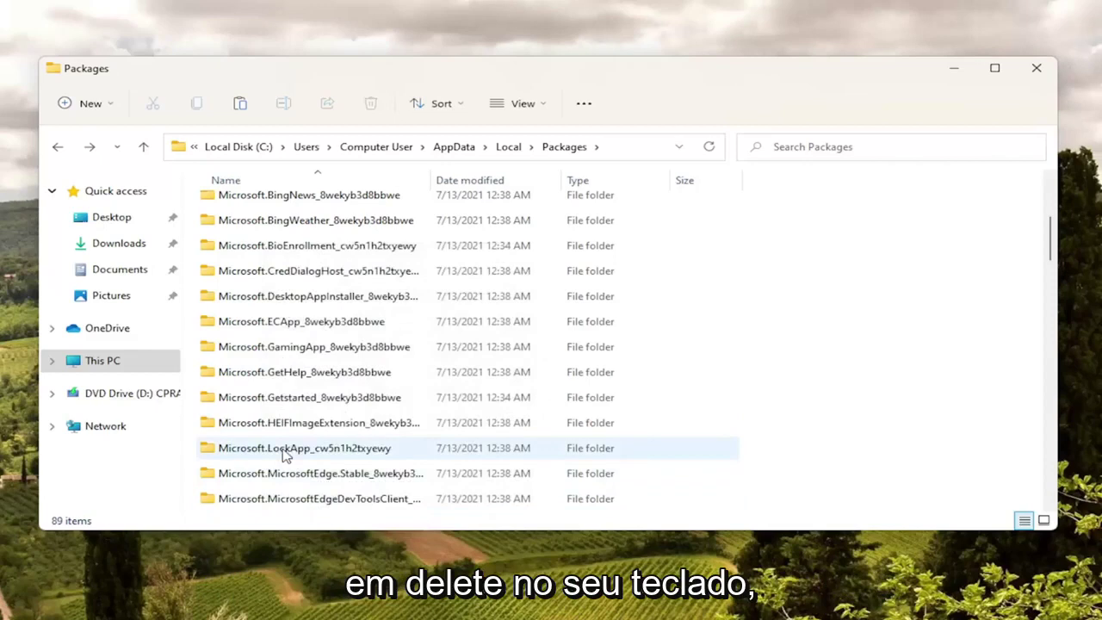
scroll(284, 457, down, 1)
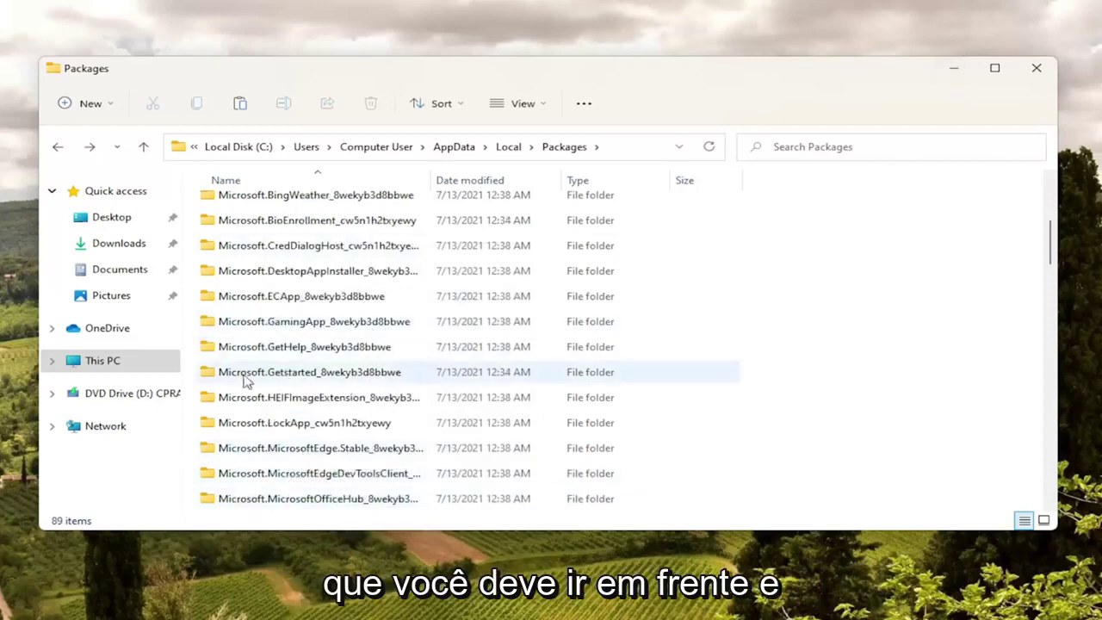
click(1036, 67)
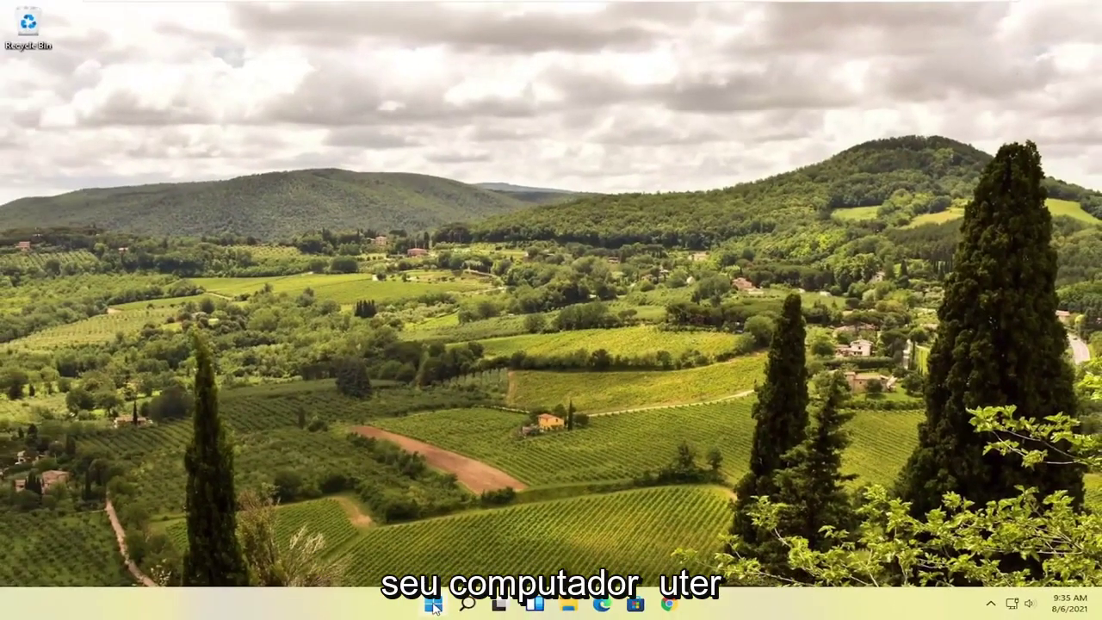
Restart the computer.
right_click(433, 606)
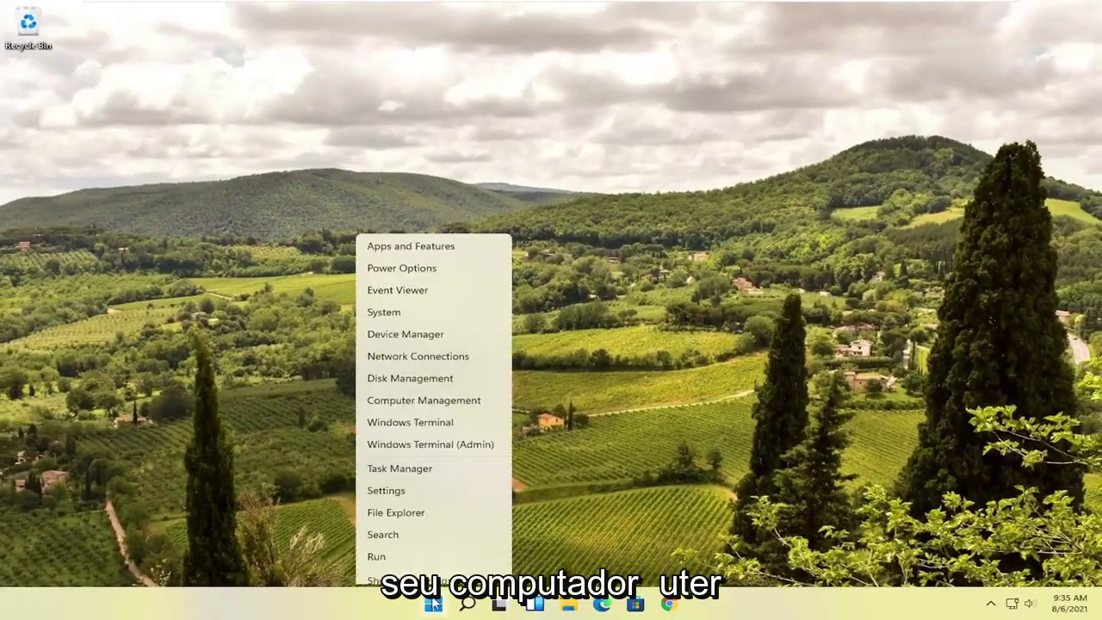
mouse_move(419, 560)
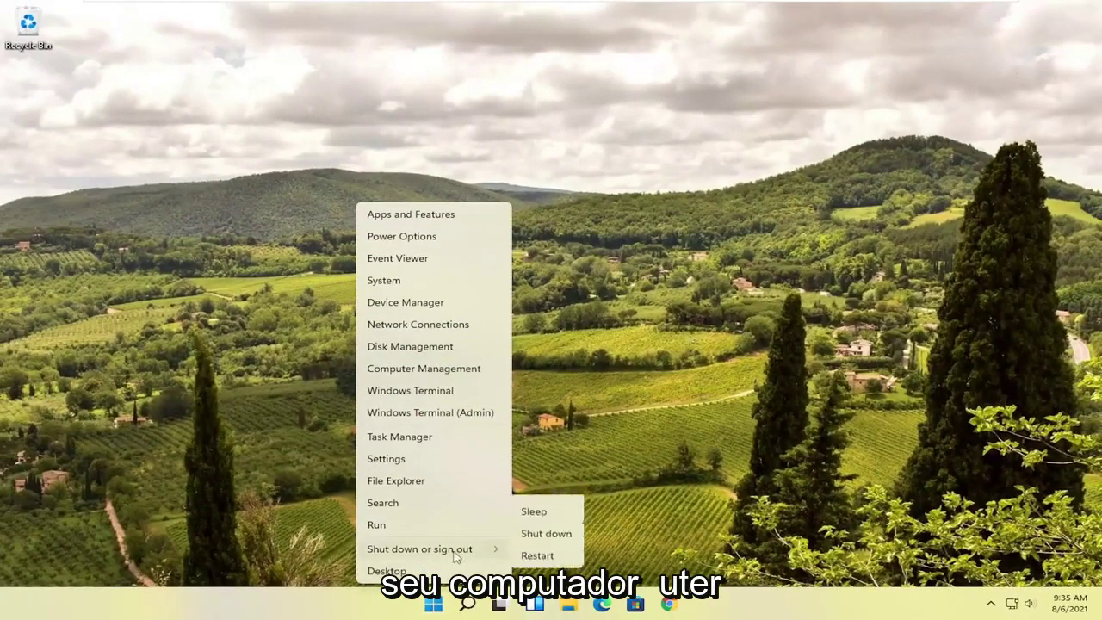
click(529, 568)
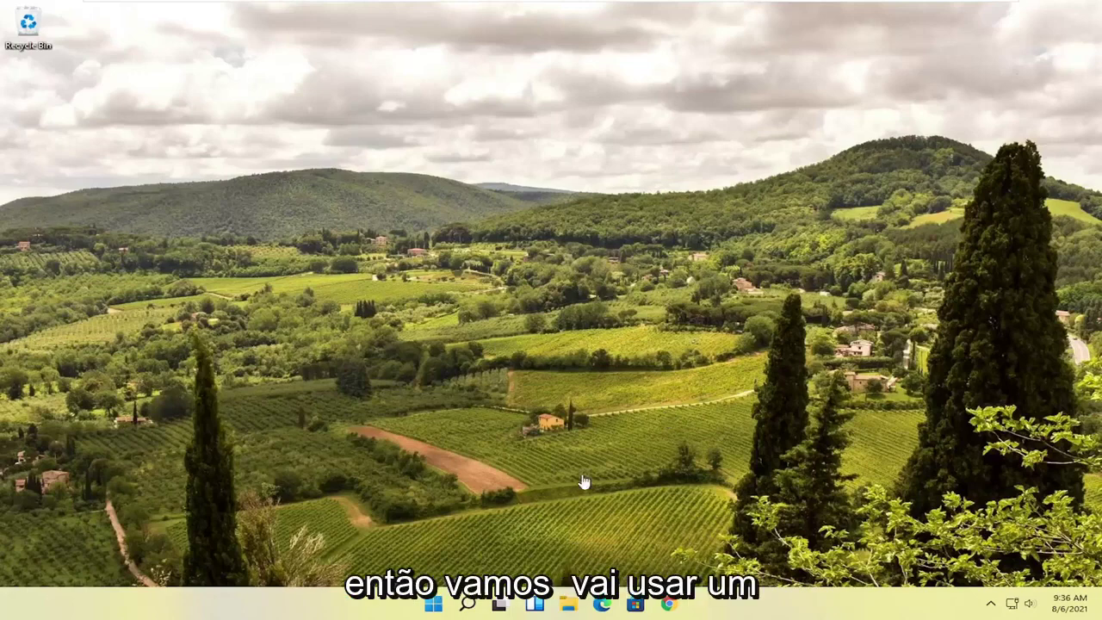
Find Windows PowerShell, run it as administrator and allow it to make changes to the device.
click(435, 603)
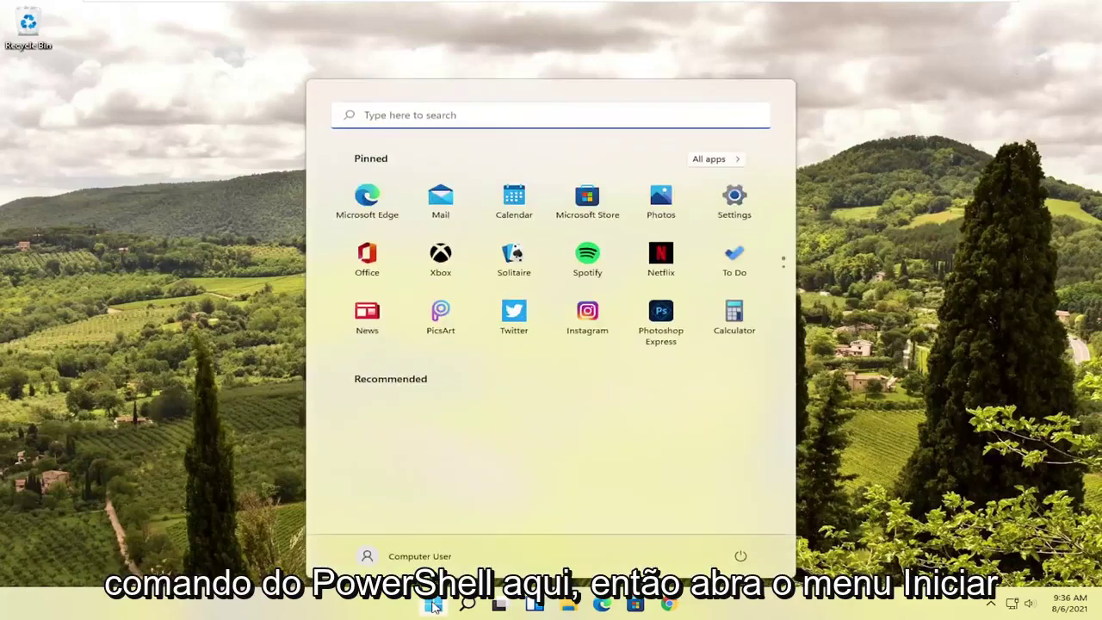
text(powershell)
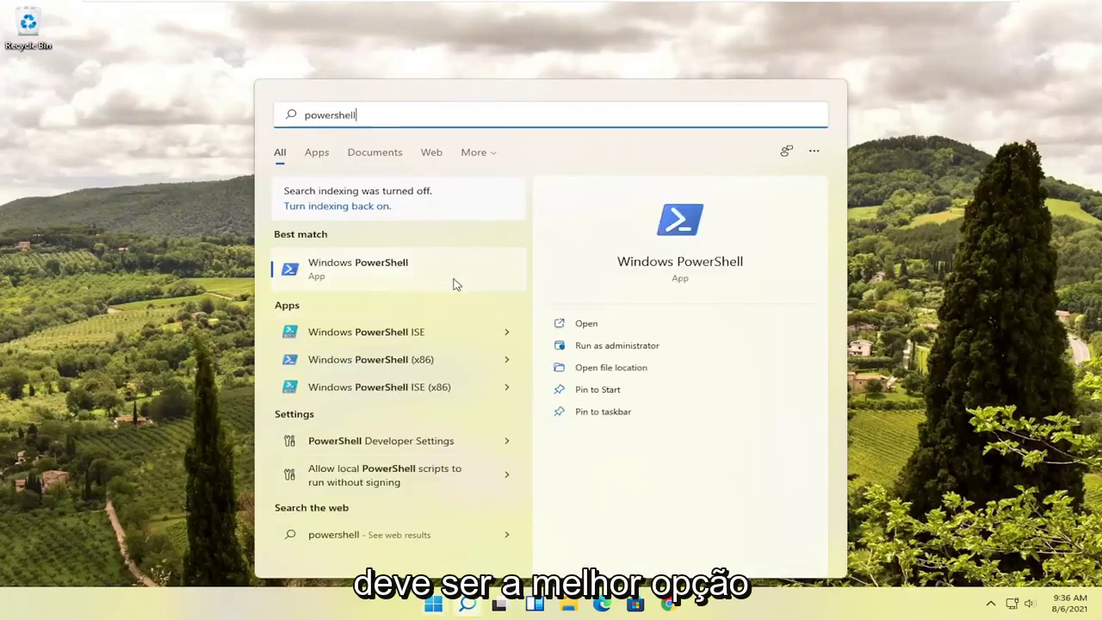
right_click(349, 272)
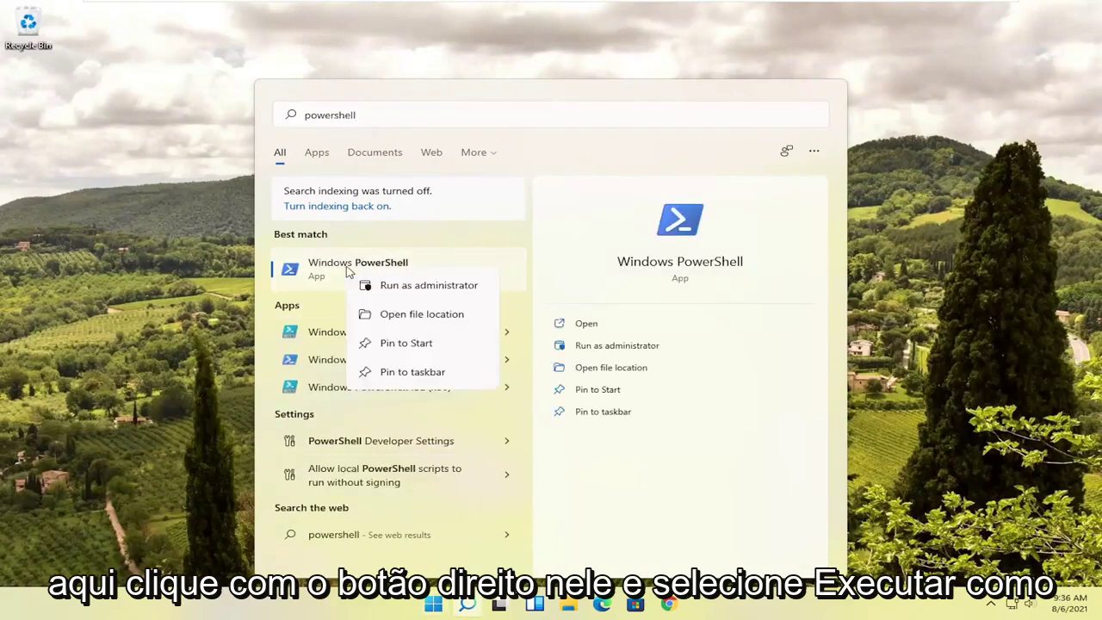
click(428, 289)
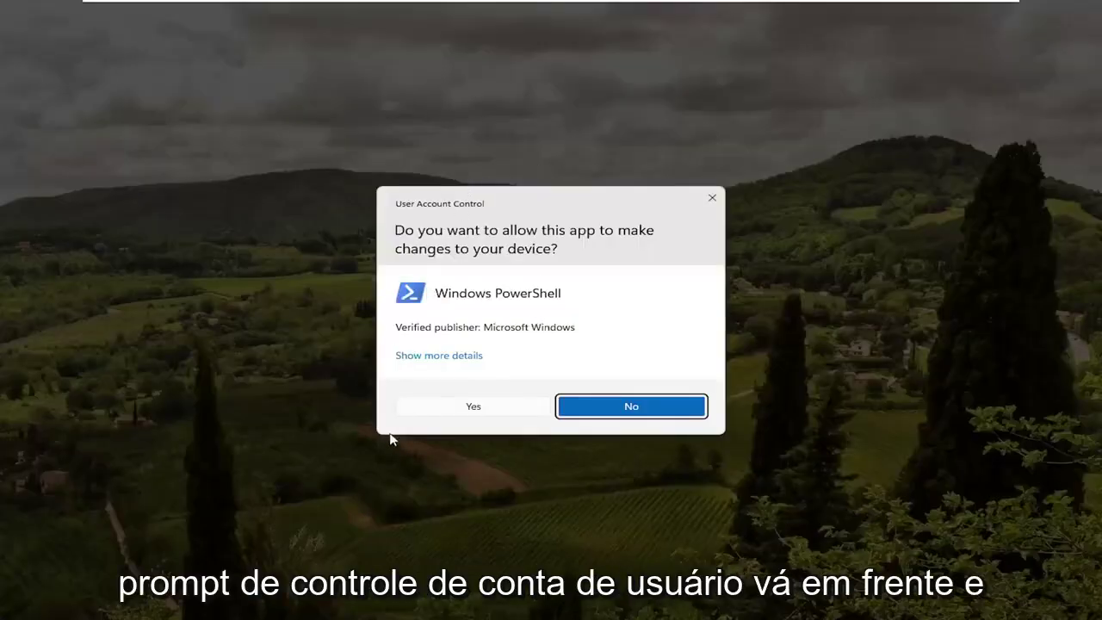
click(440, 404)
Paste and run the copied Get-AppXPackage command that re-registers Microsoft.MicrosoftEdge for all users with verbose output, and close PowerShell.
drag(319, 50, 462, 55)
click(357, 73)
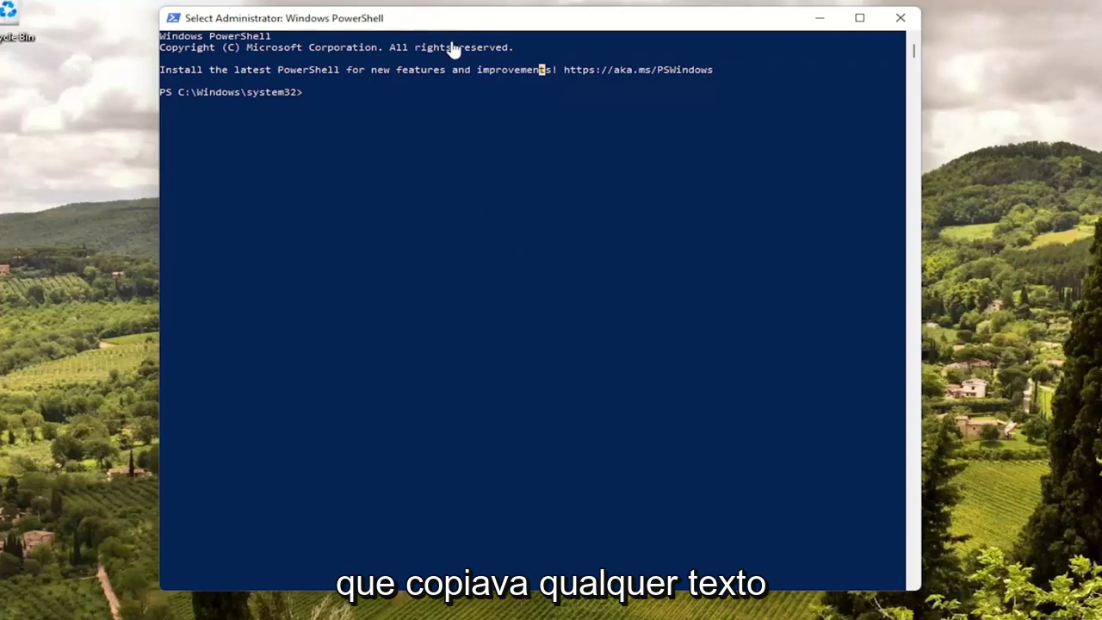
click(504, 36)
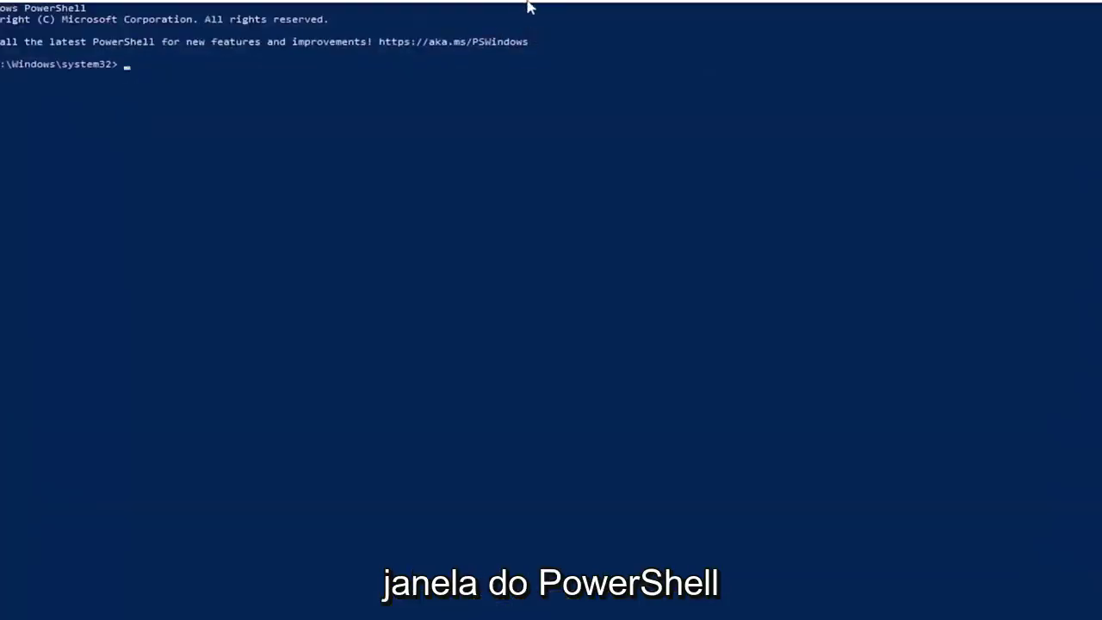
key(Escape)
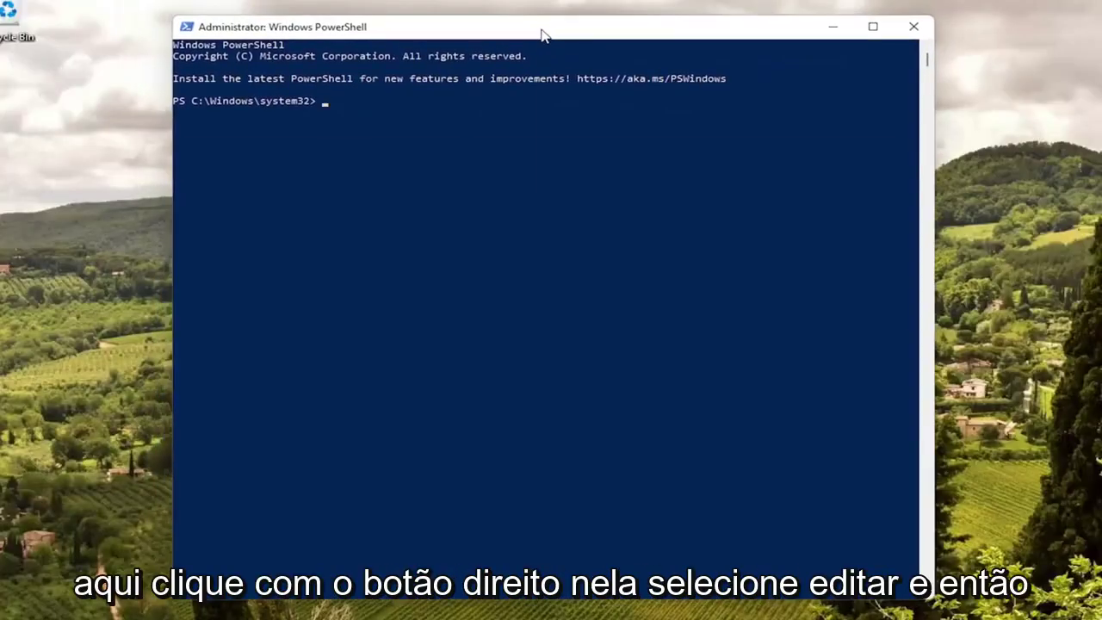
right_click(541, 35)
mouse_move(644, 153)
click(695, 187)
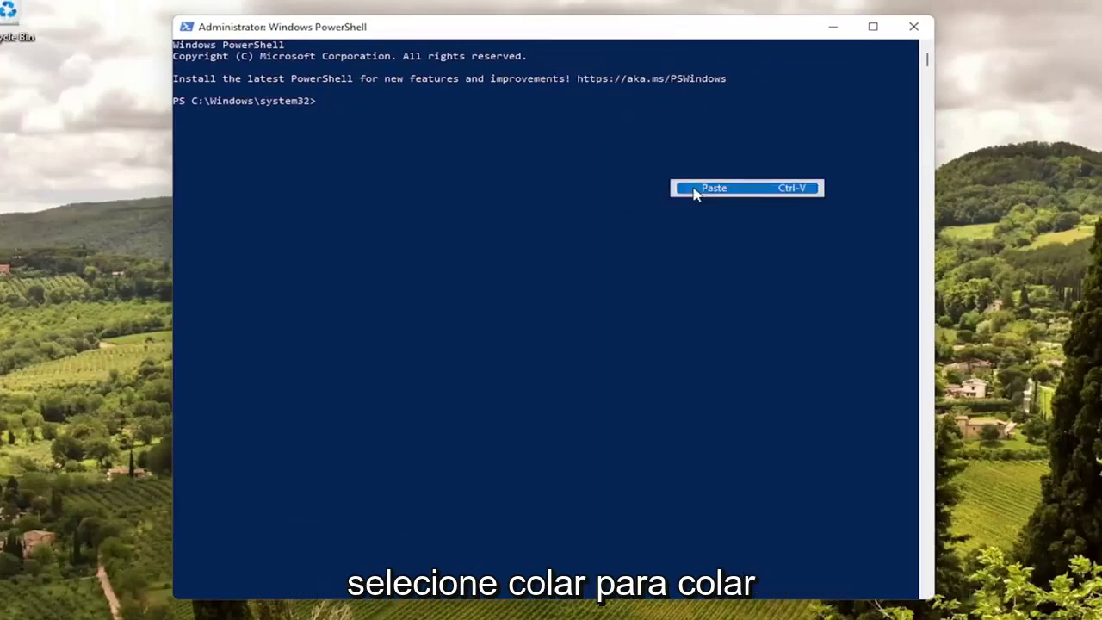
key(Return)
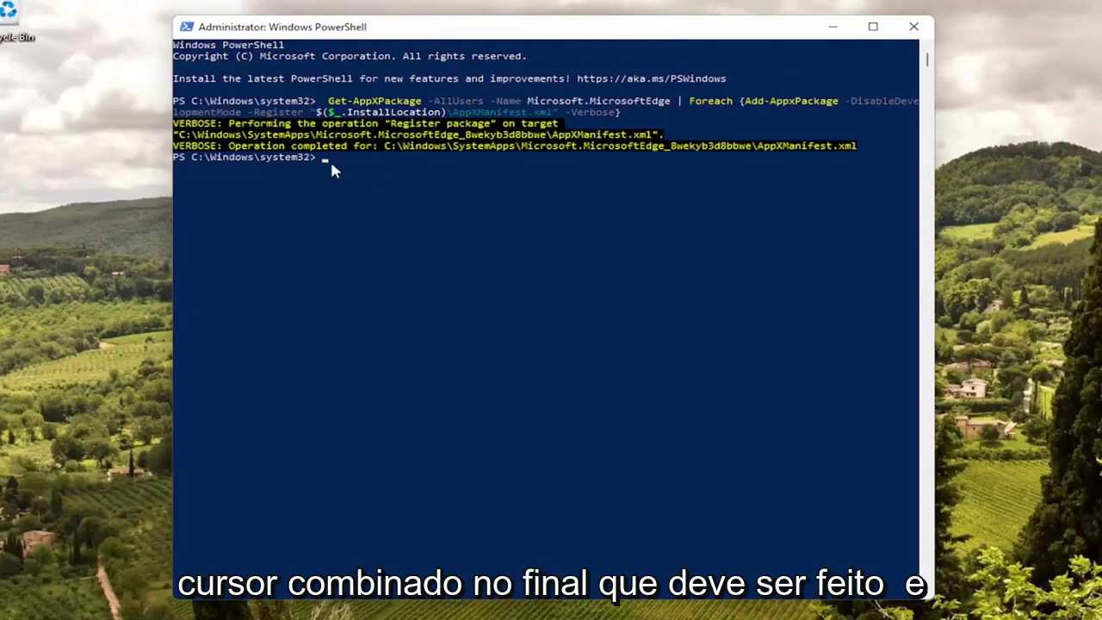
click(913, 27)
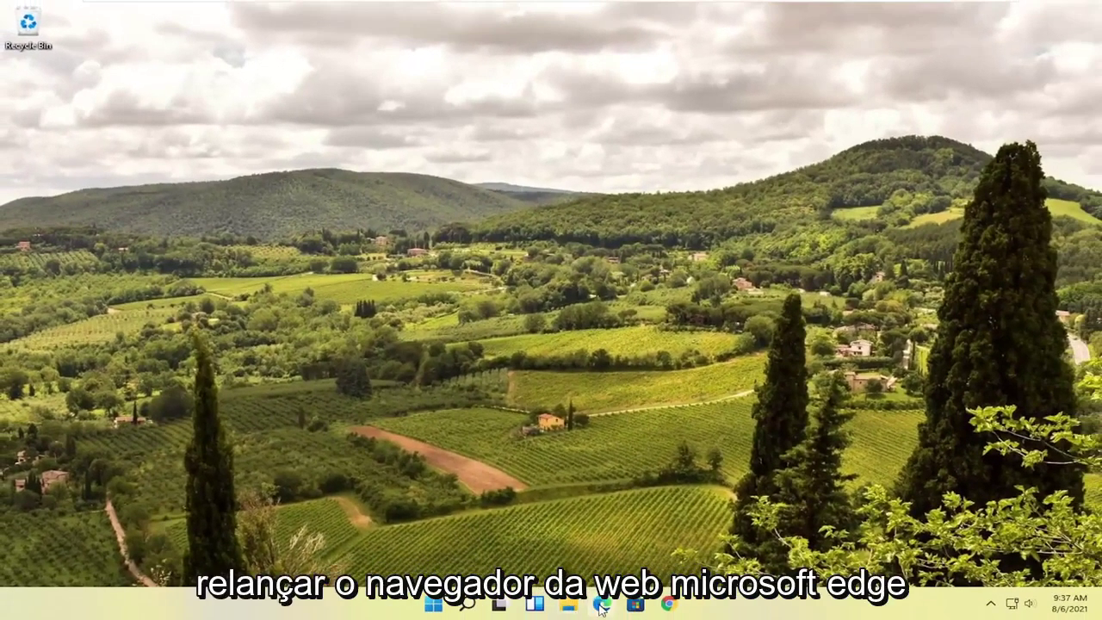
Switch to Microsoft Edge and close its update welcome page, keeping the Google page.
click(601, 605)
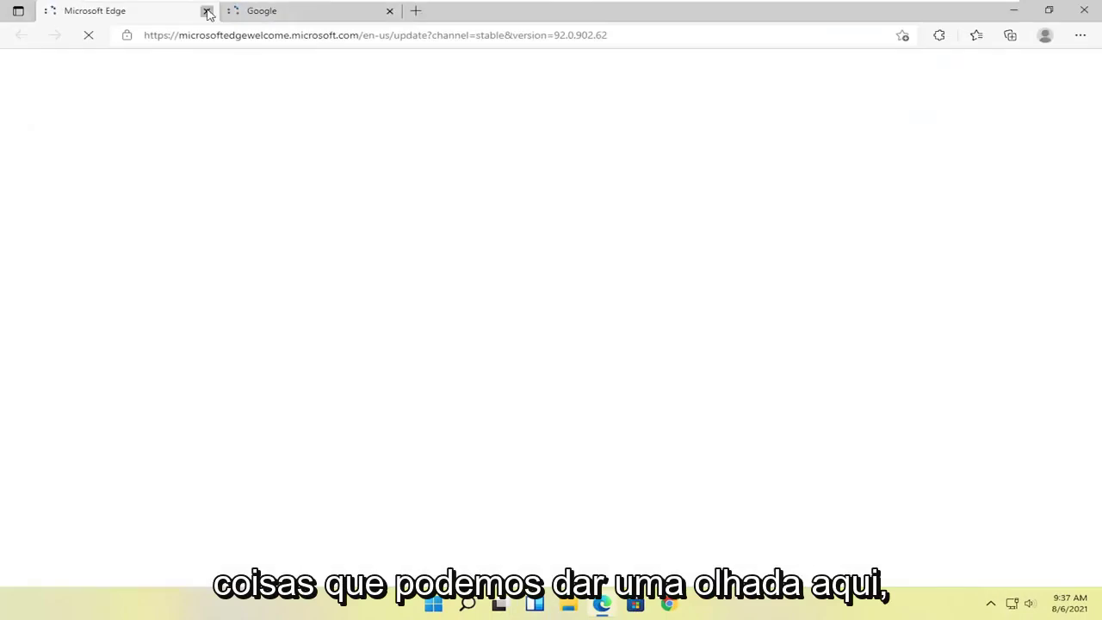
click(208, 12)
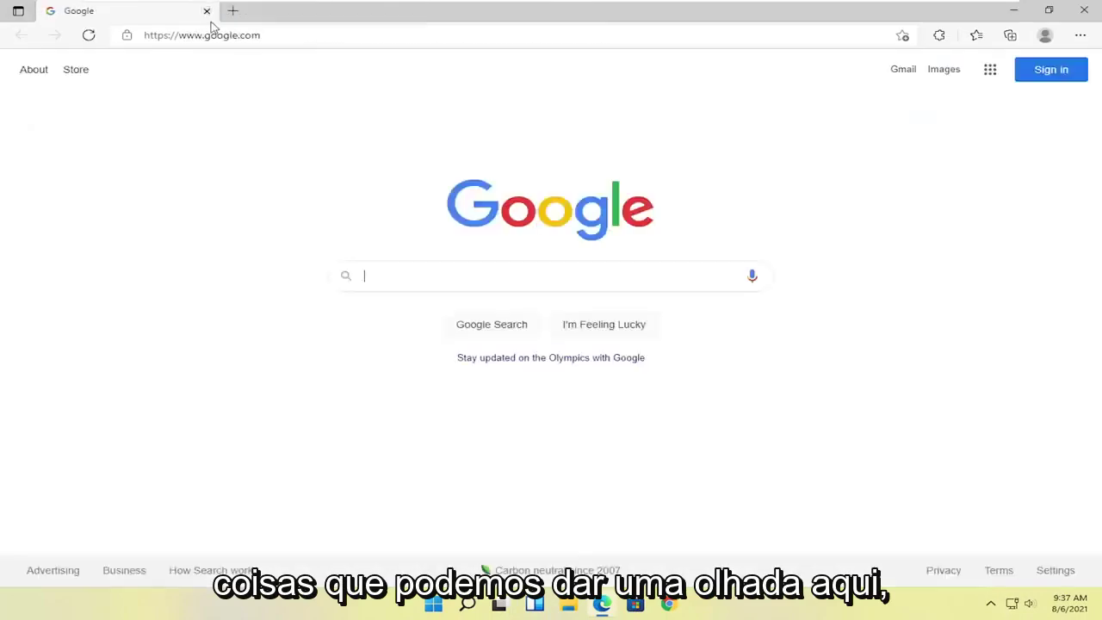
Restore the browser's settings to their default values, confirm the reset and close the browser.
click(1080, 36)
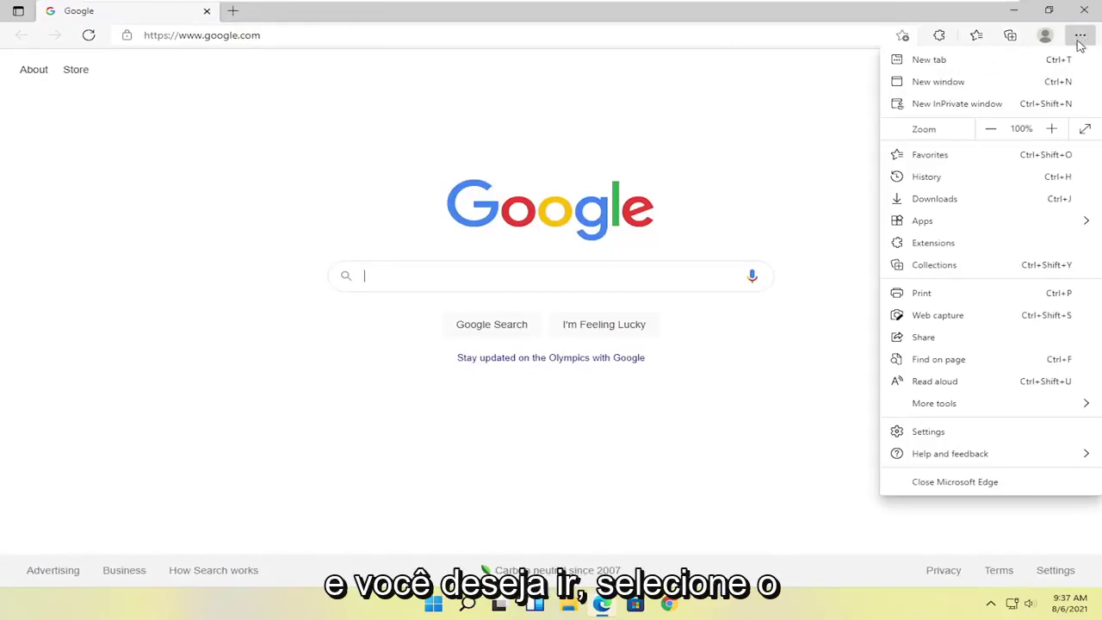
click(914, 440)
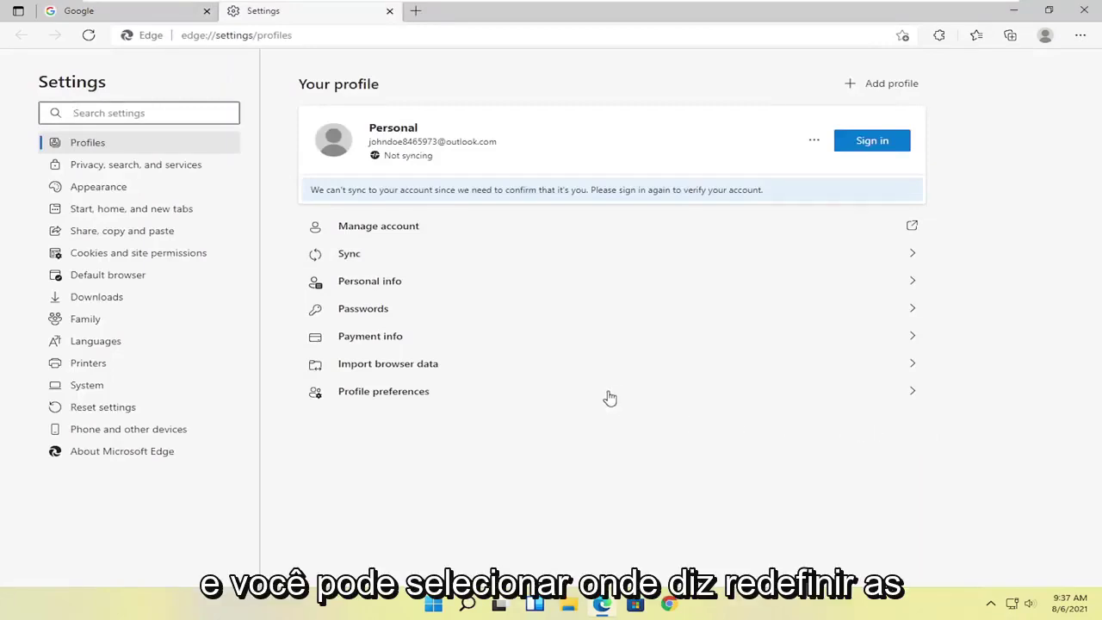
click(92, 411)
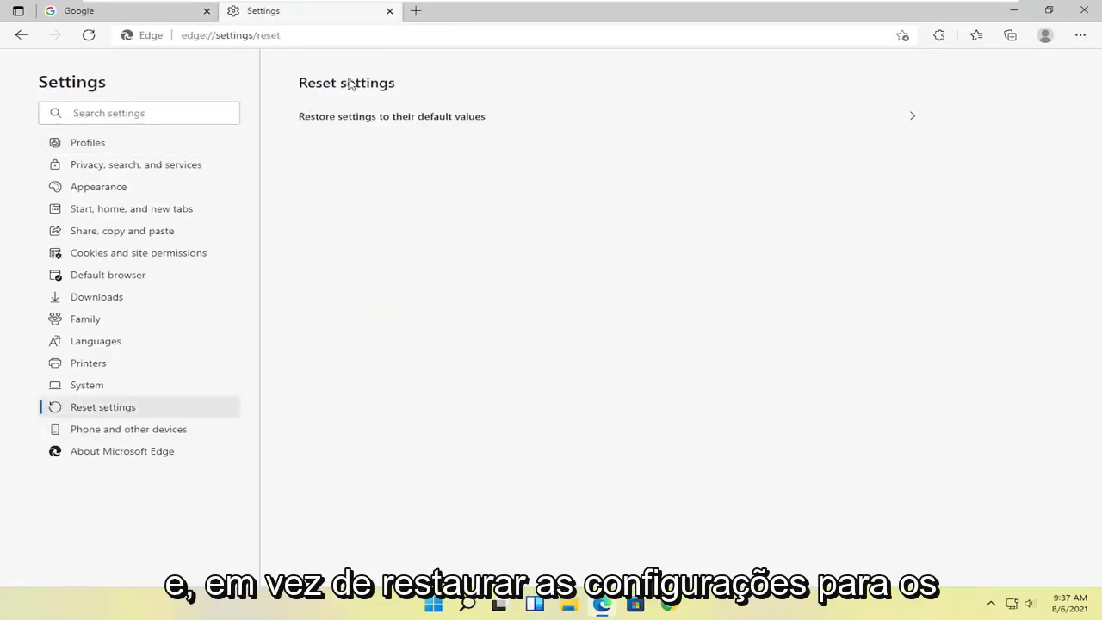
click(443, 121)
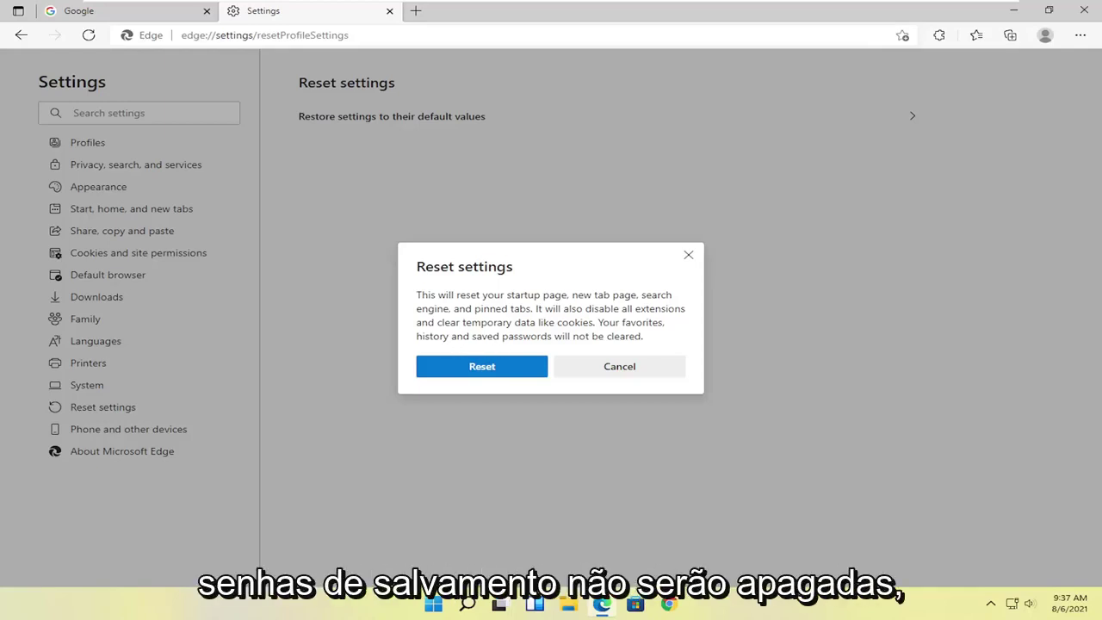
click(482, 370)
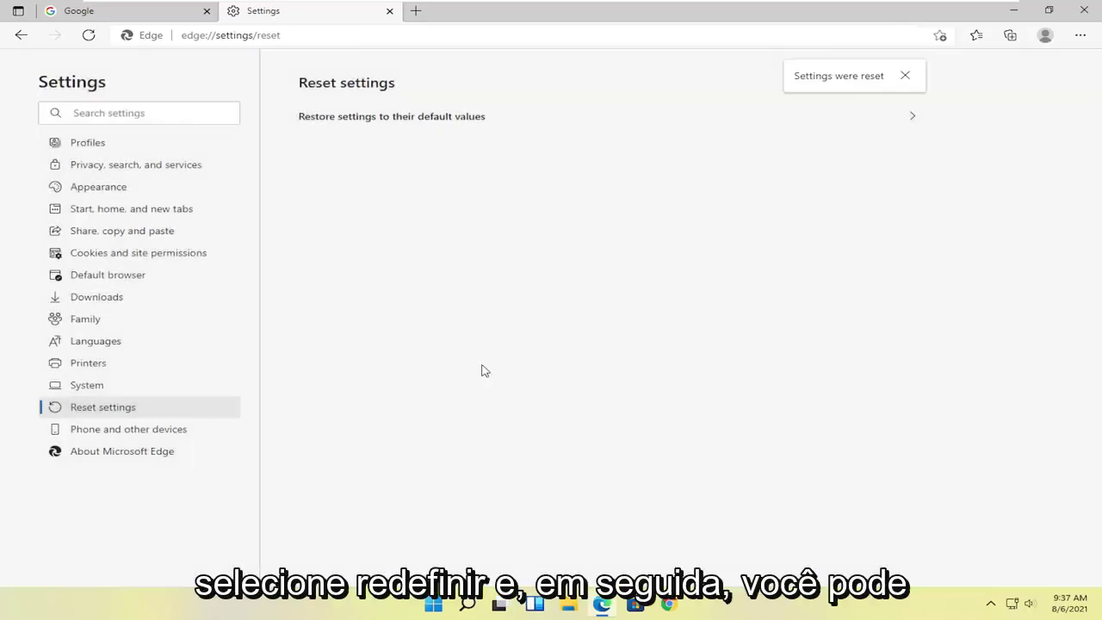
click(1088, 15)
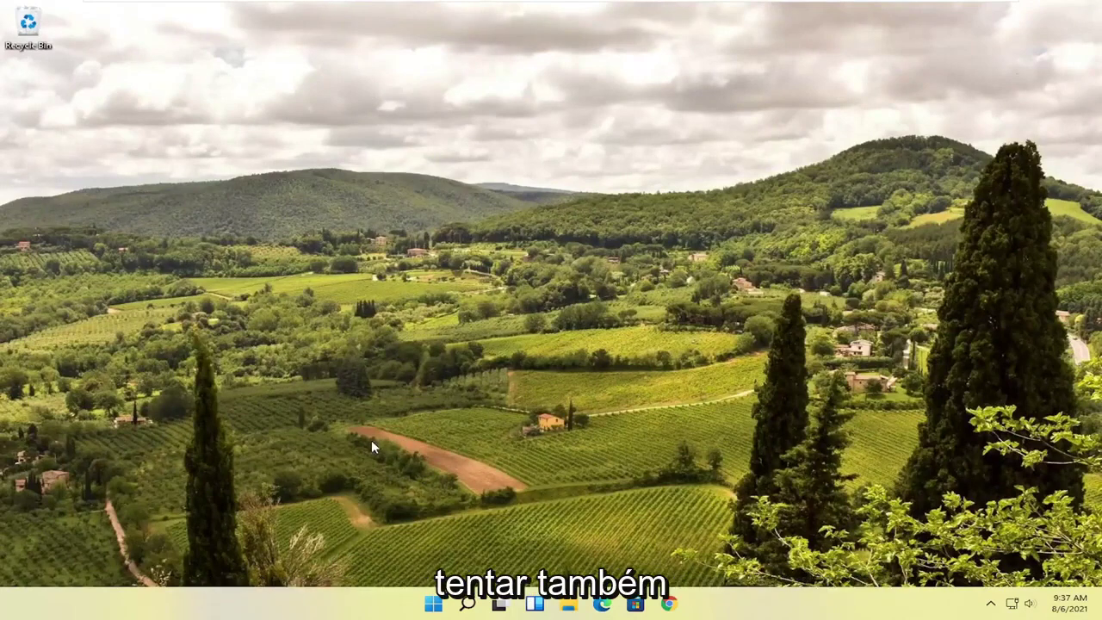
Search Windows for "apps and fea" and open the Apps & features system settings.
click(464, 605)
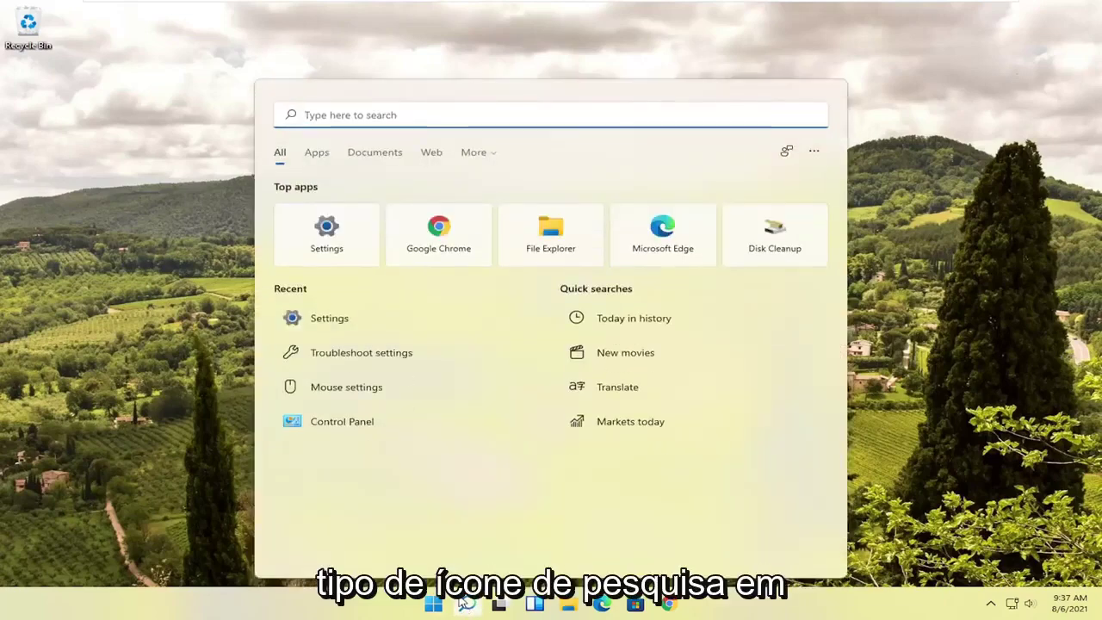
text(apps)
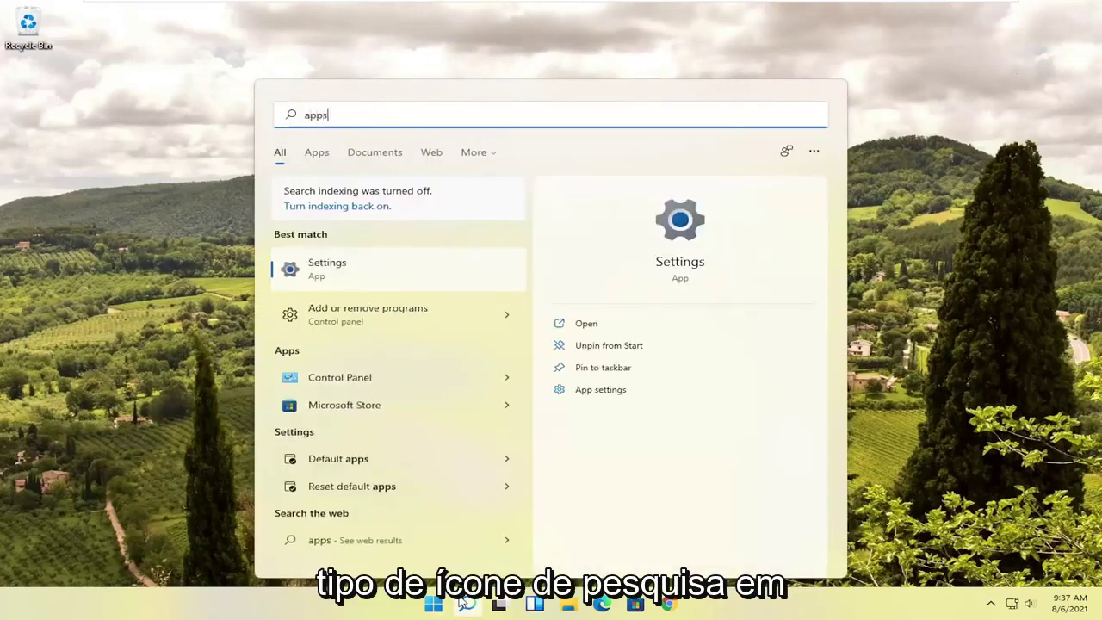
text( a)
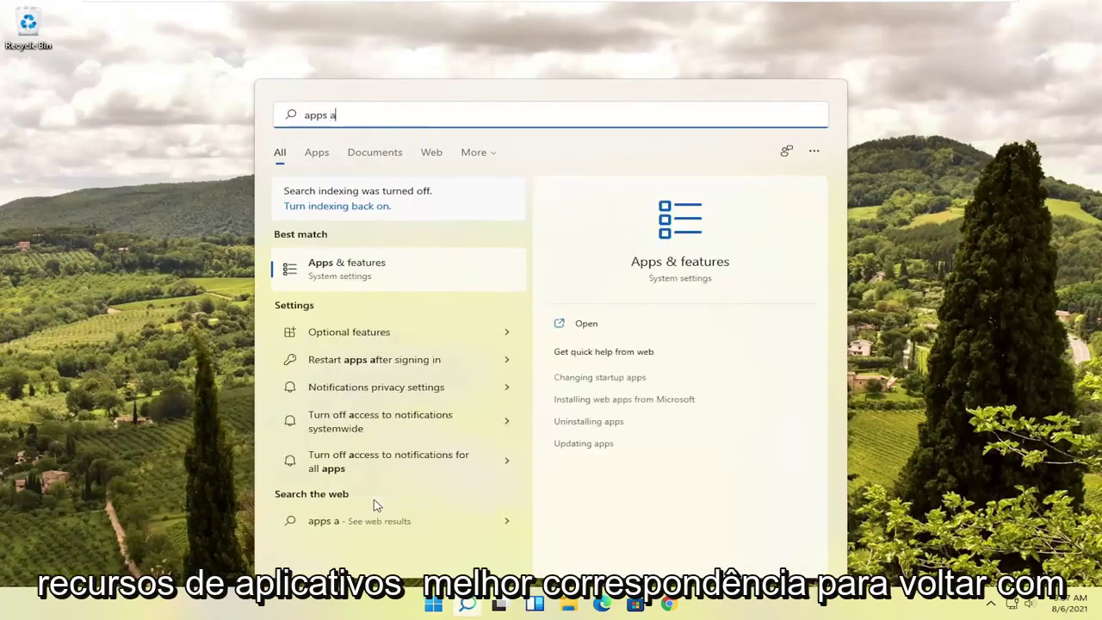
text(nd fea)
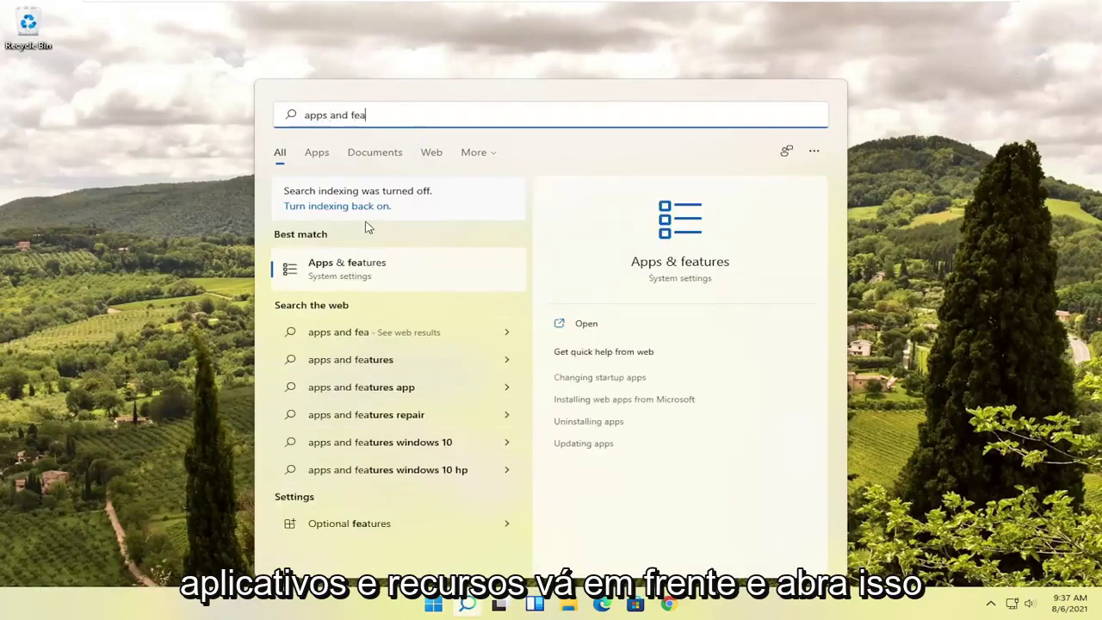
click(363, 272)
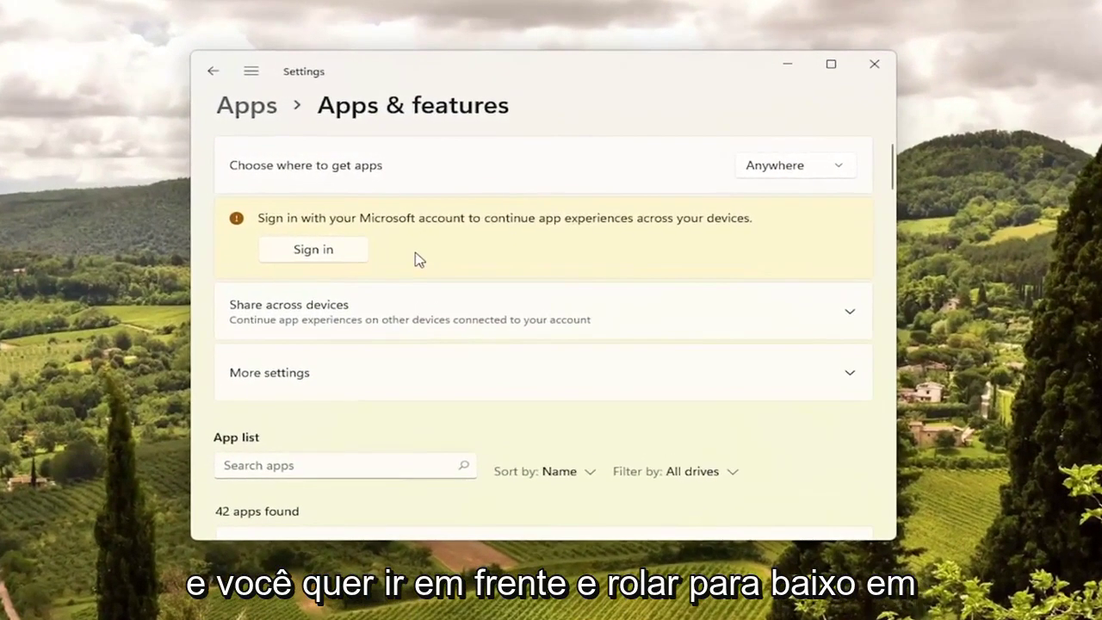
Find "edge" in the app list, choose to modify Microsoft Edge, allow its updater to make changes, and minimize Settings.
scroll(414, 281, down, 4)
click(268, 301)
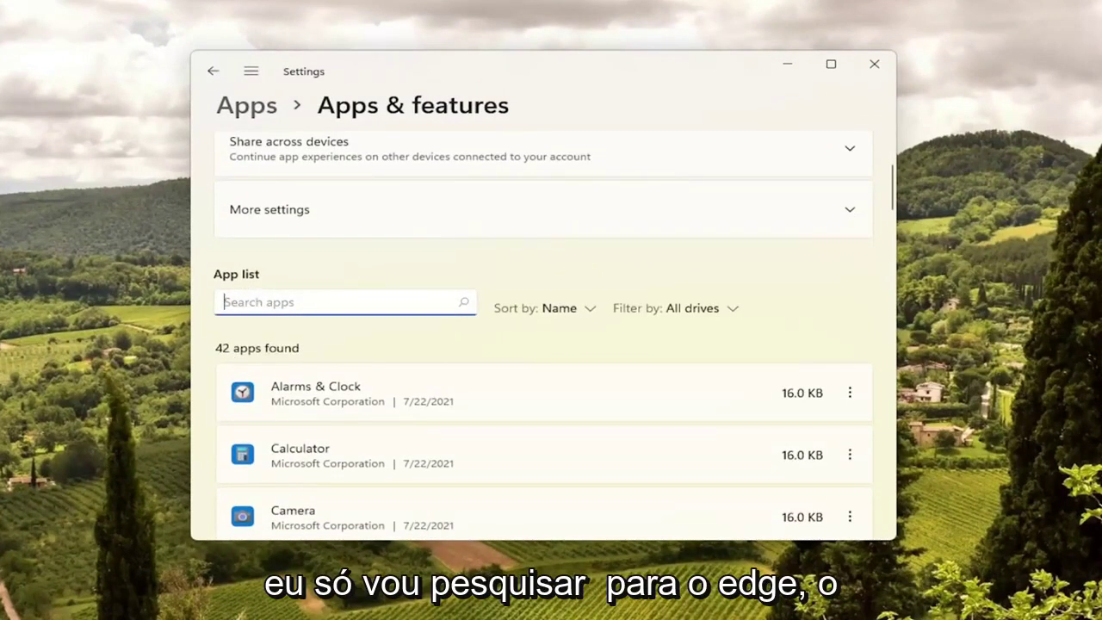
text(edge)
scroll(401, 352, down, 1)
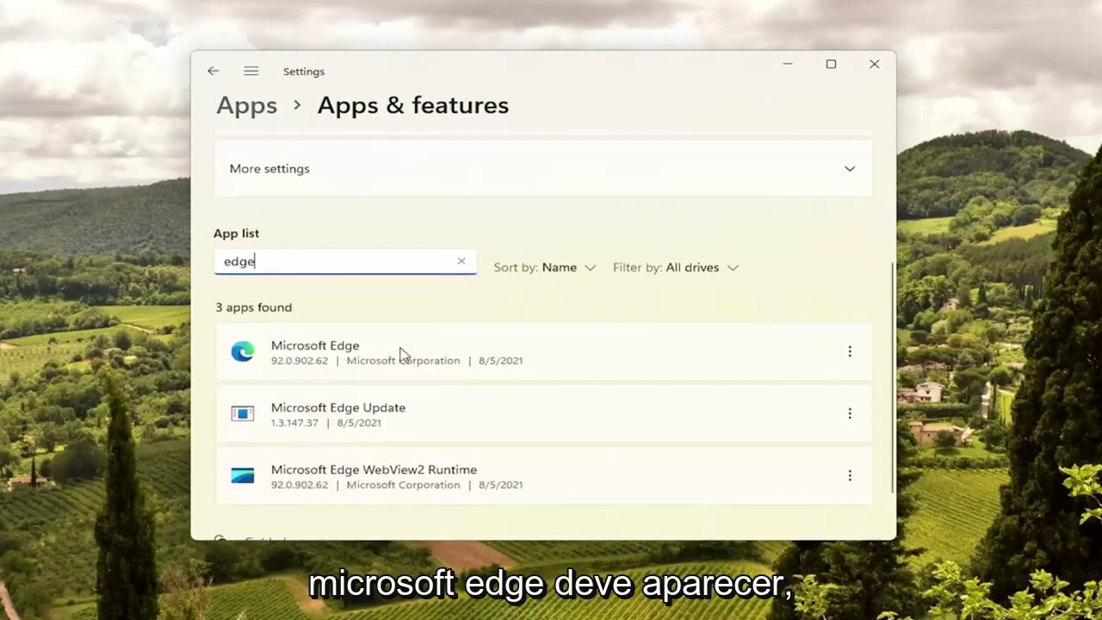
click(850, 353)
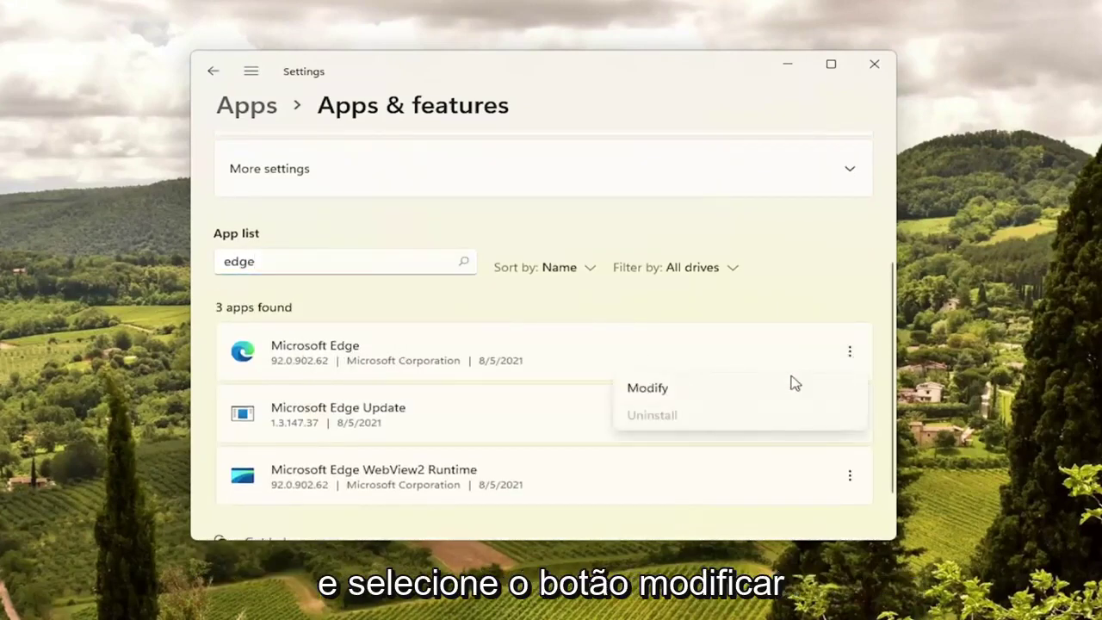
click(641, 389)
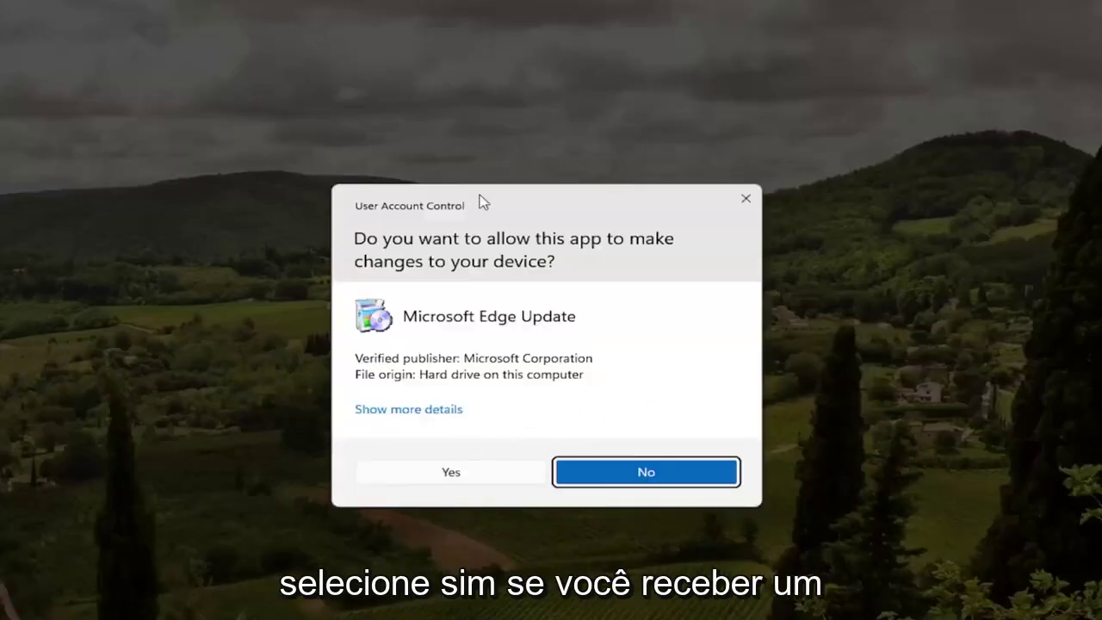
click(413, 476)
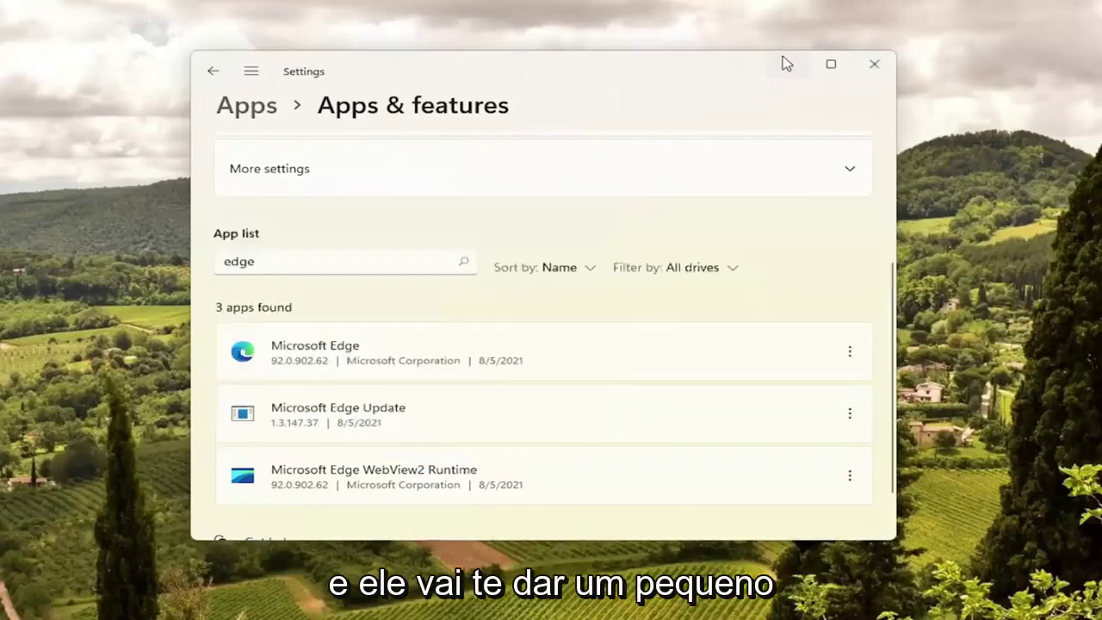
click(785, 63)
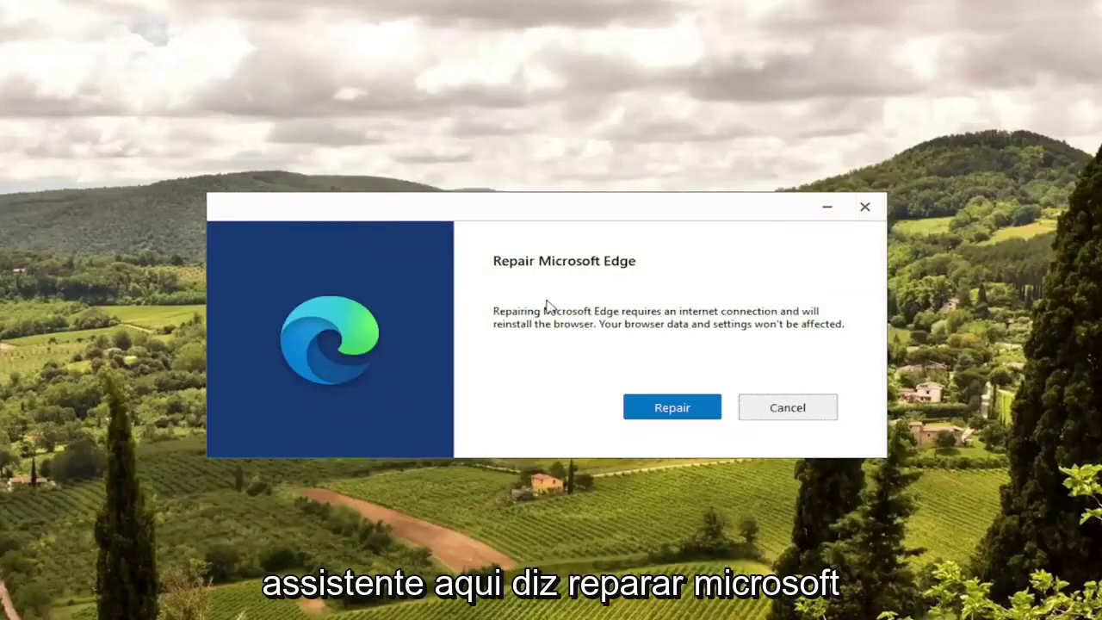
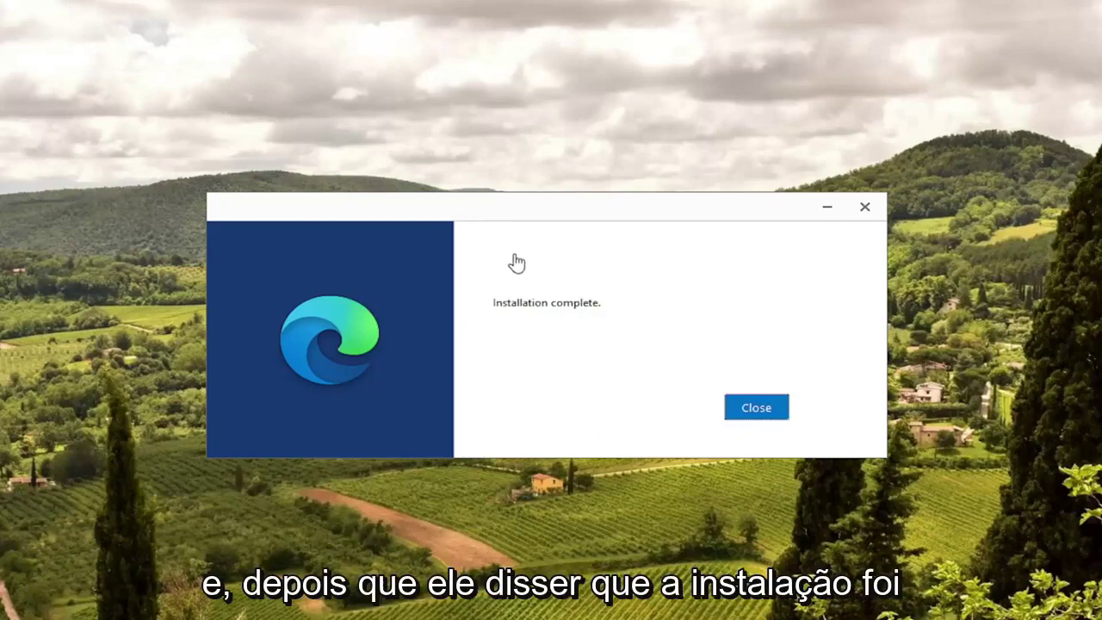
Close the completed Microsoft Edge installation window and restart the computer.
click(756, 407)
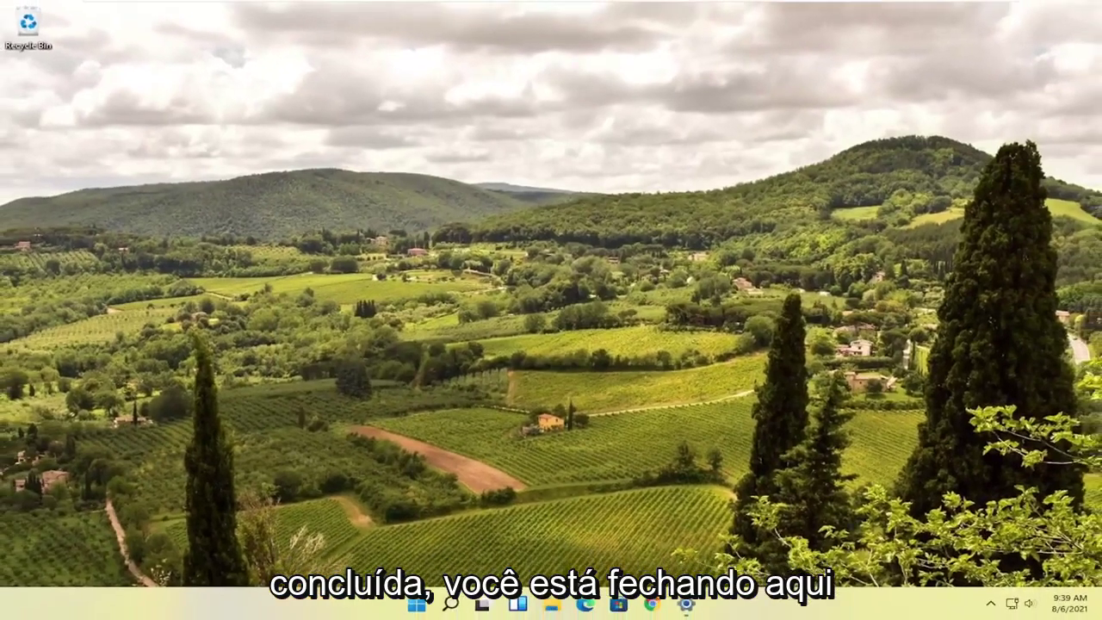
right_click(417, 604)
mouse_move(422, 549)
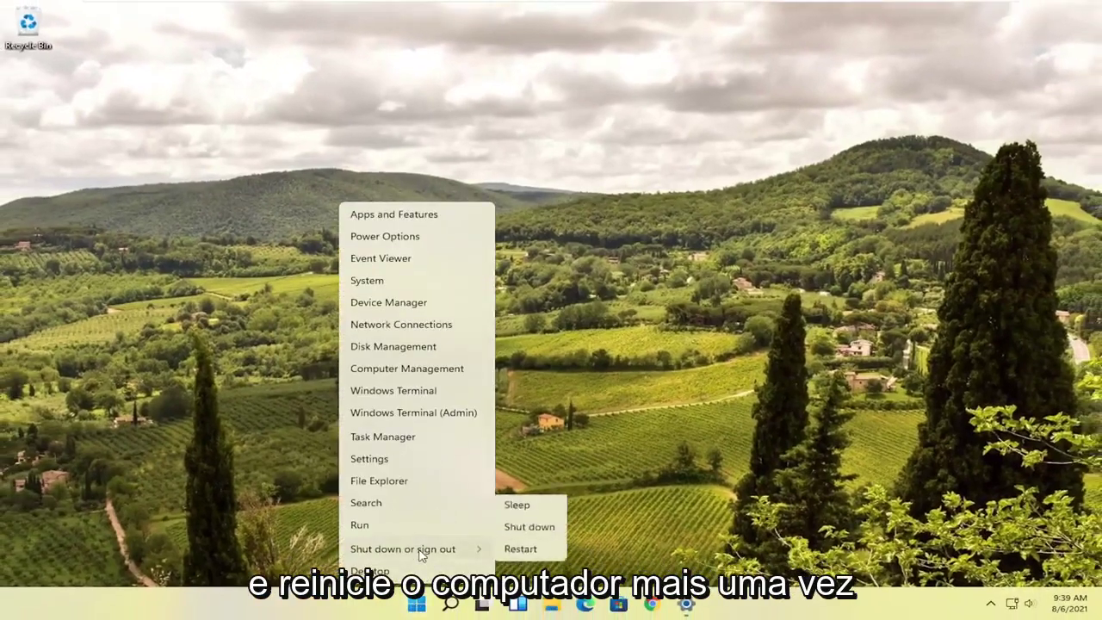
click(525, 573)
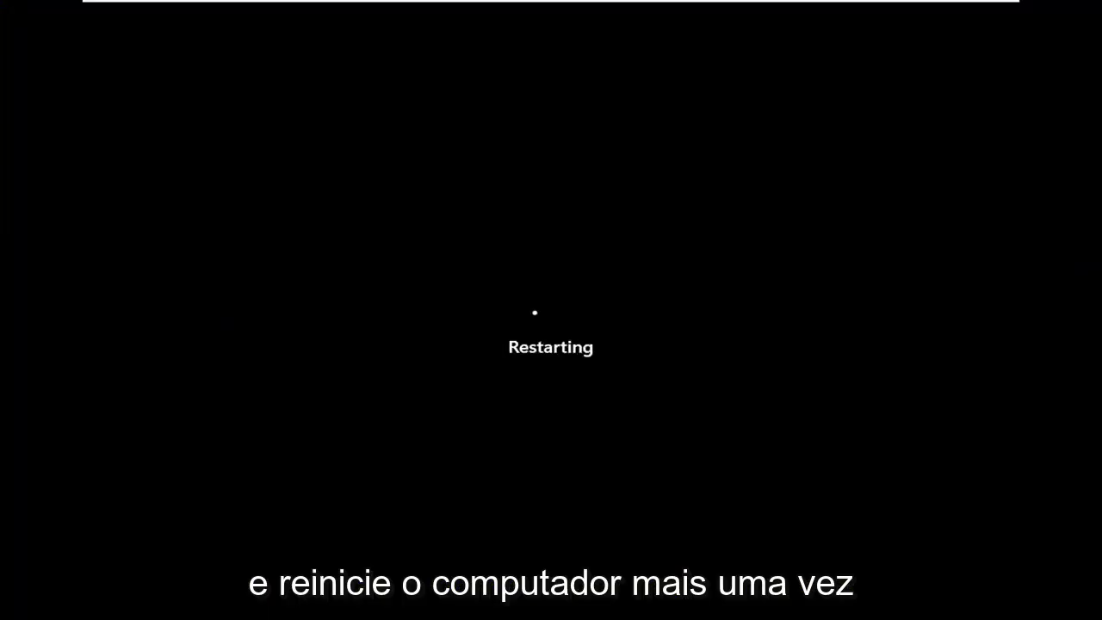